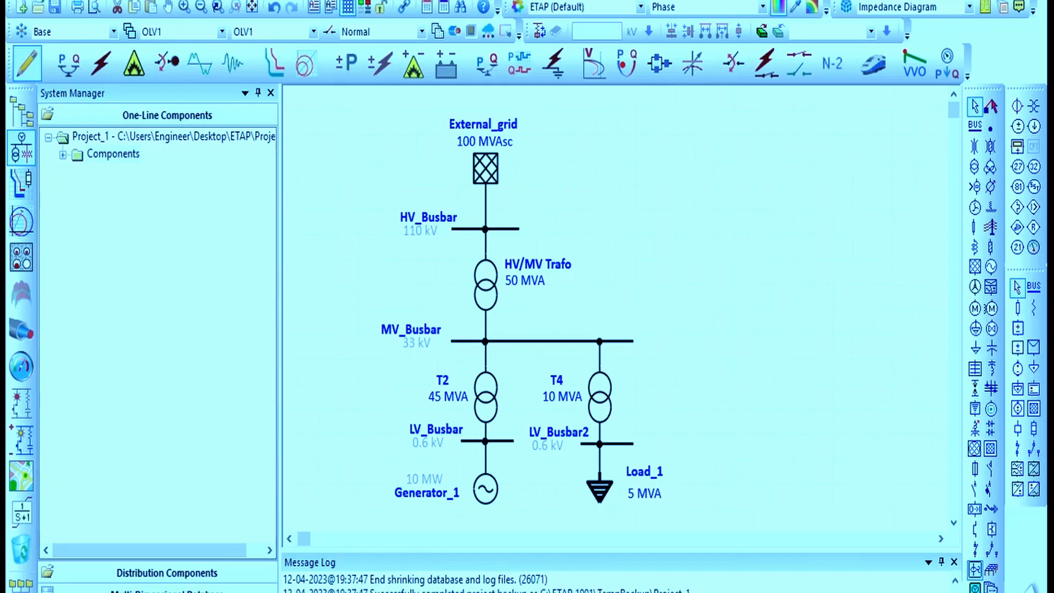
Switch the one-line diagram to Load Flow analysis mode
left_click(689, 427)
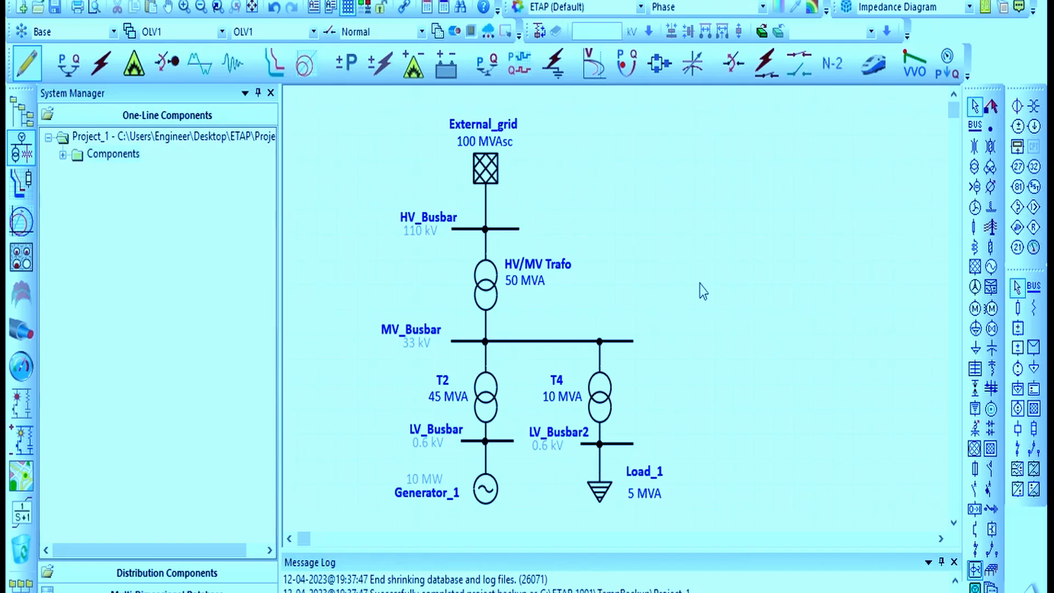
left_click(71, 71)
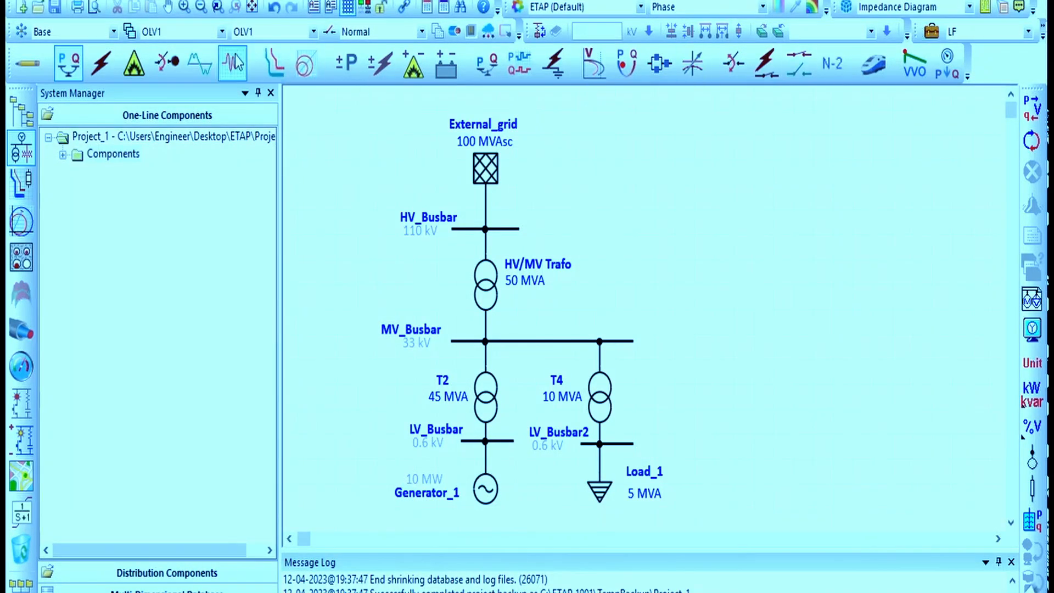
Open the Load Flow study case editor for the LF study case
left_click(932, 31)
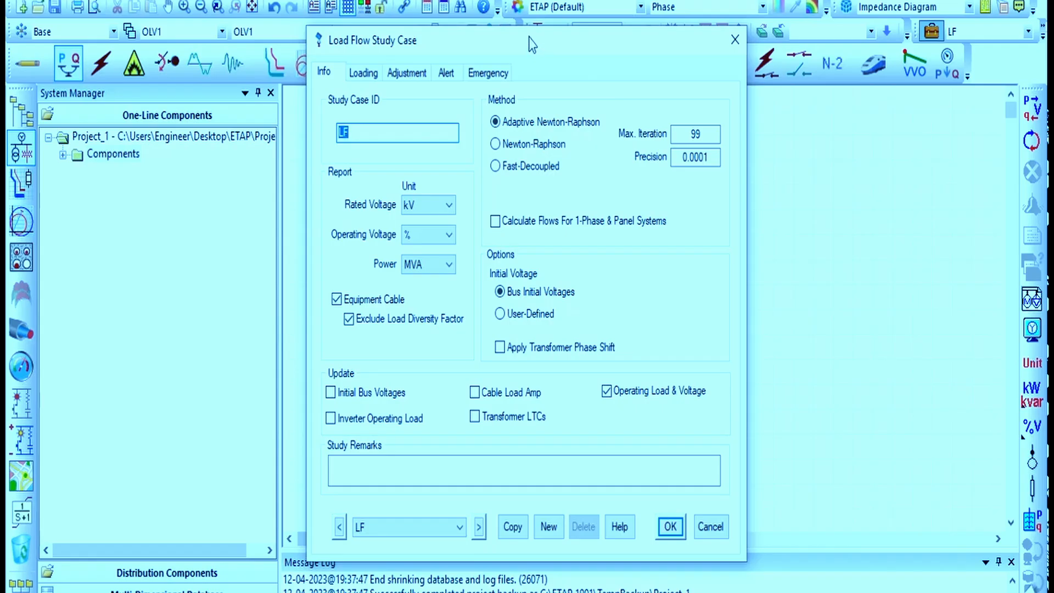
left_click_drag(539, 42, 530, 22)
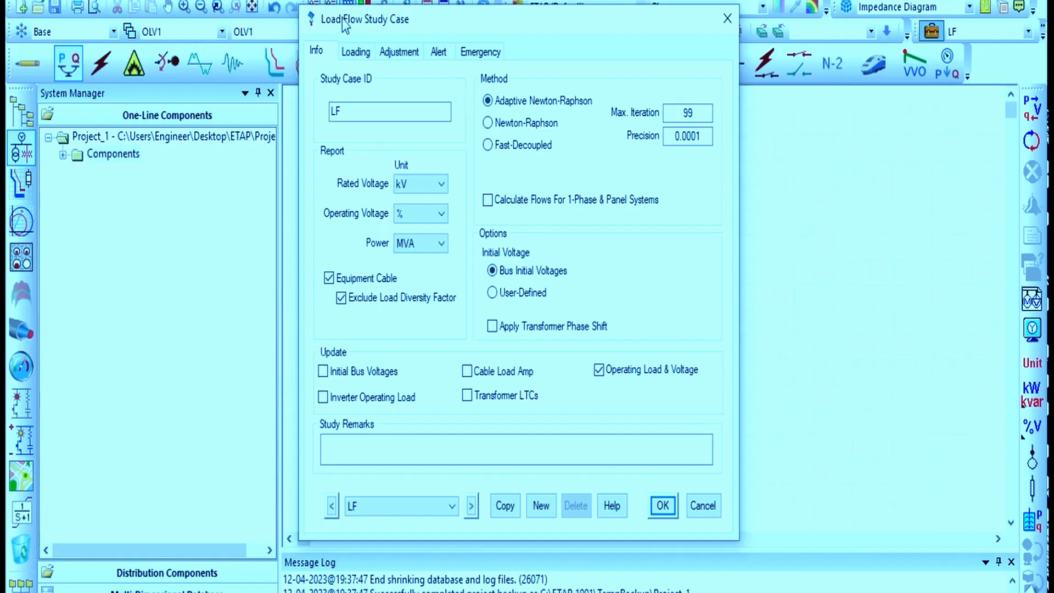
mouse_move(407, 24)
left_mouse_down()
mouse_move(438, 23)
mouse_move(427, 19)
left_mouse_up()
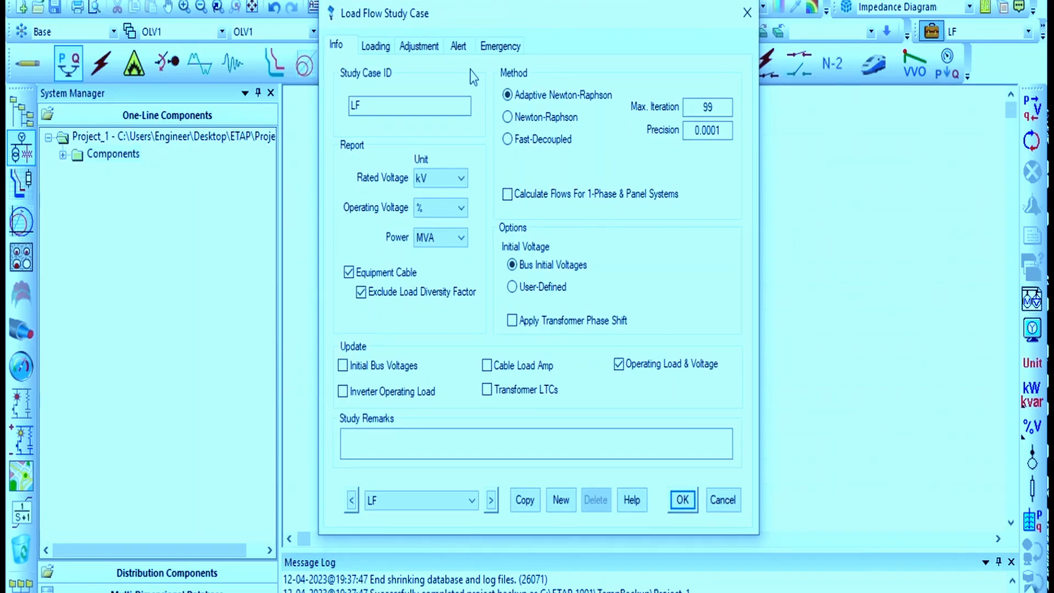
Rename the study case ID to LoadFlow
left_click_drag(407, 104, 350, 105)
left_click(422, 108)
double_click(429, 105)
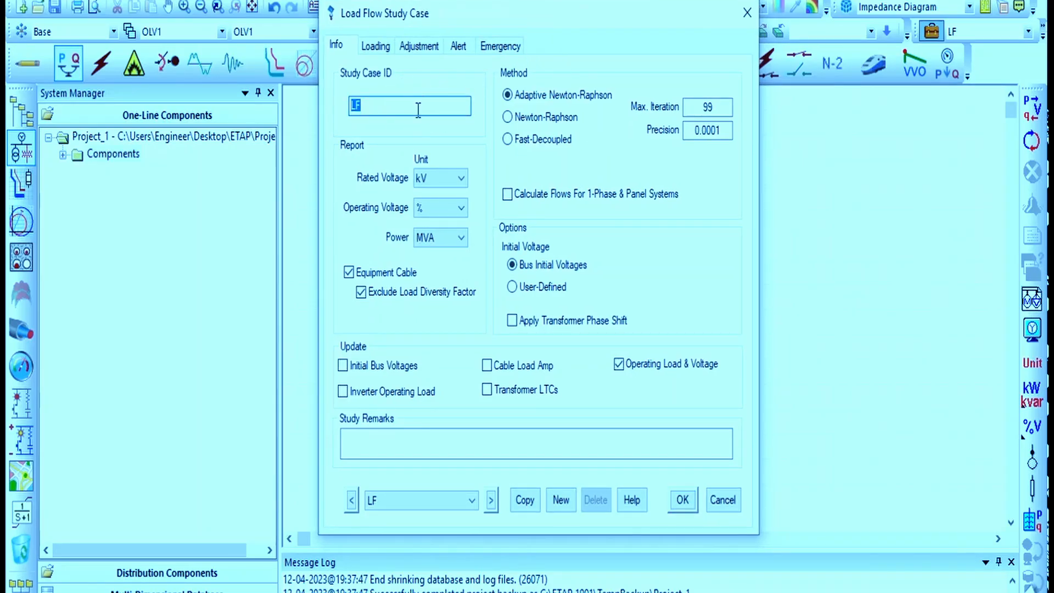
double_click(419, 107)
type("LoadFlow")
Review the rated and operating voltage report unit options, keeping kV and %
left_click(460, 178)
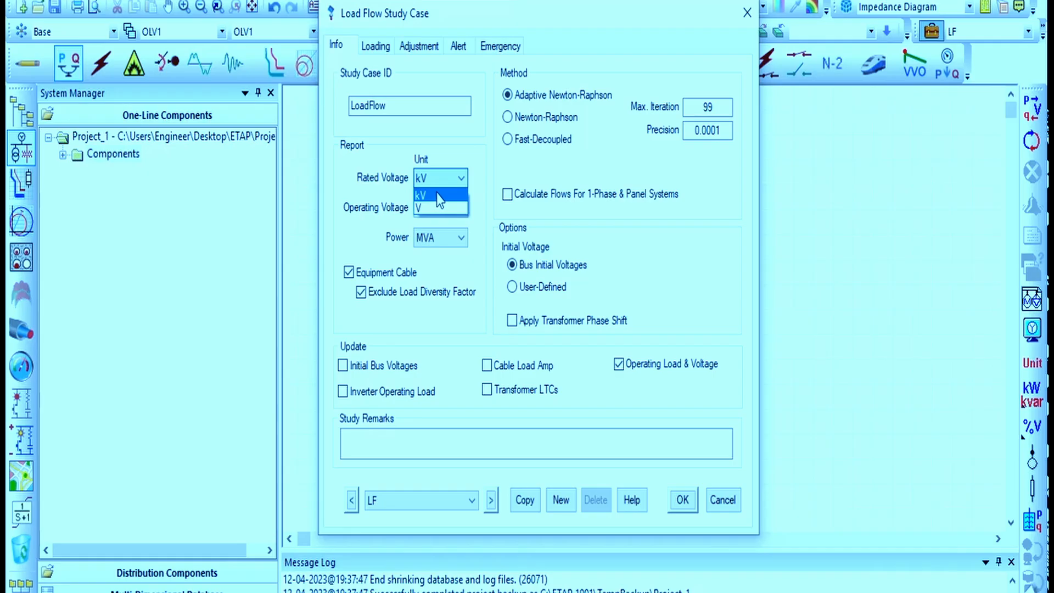
left_click(482, 159)
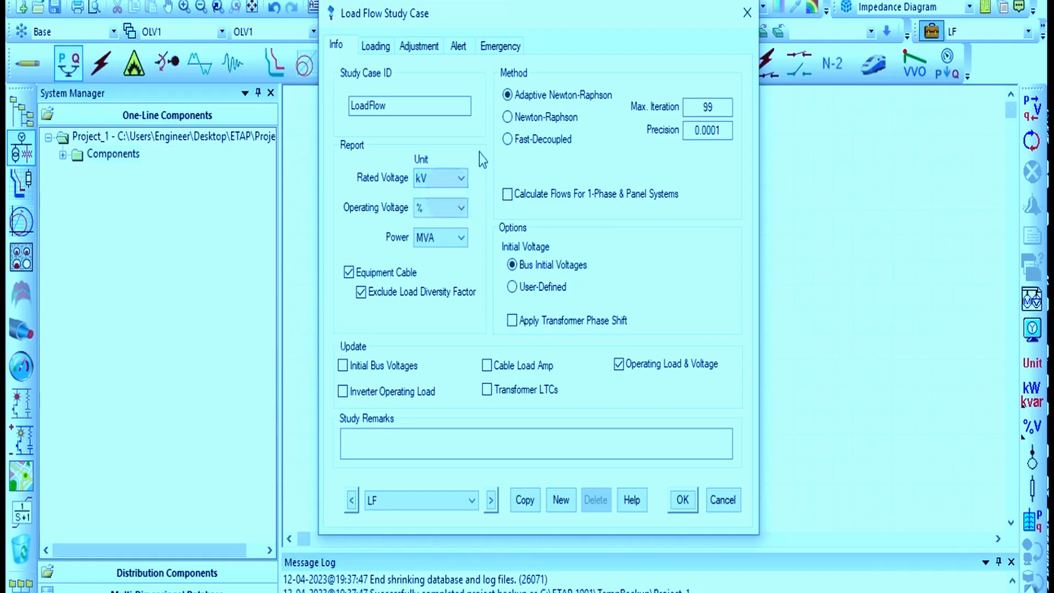
left_click(461, 207)
left_click(462, 208)
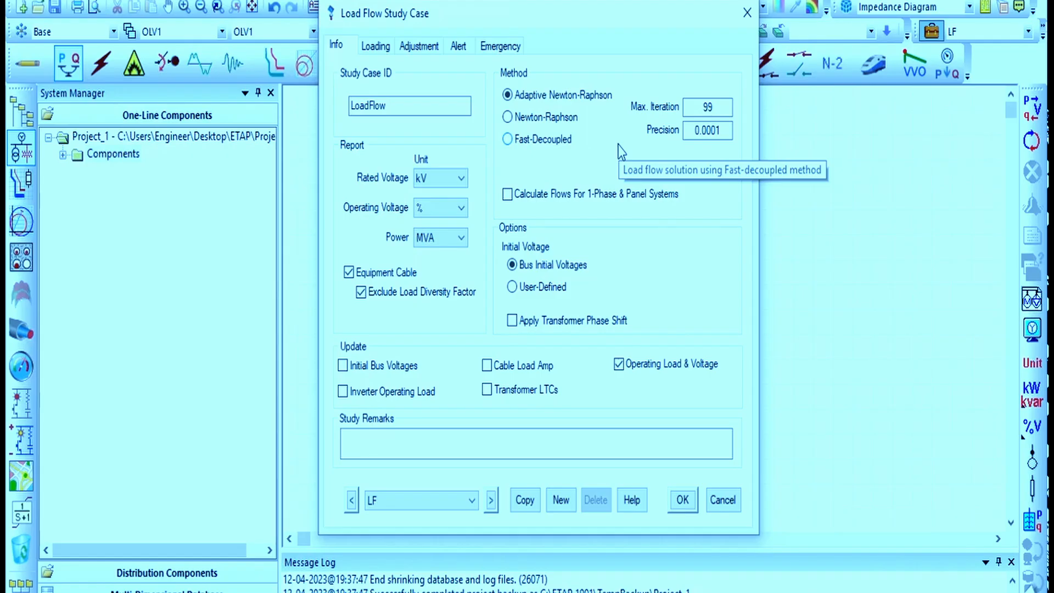
Try the Newton-Raphson method, then return to Adaptive Newton-Raphson with maximum iterations left at 99
left_click(549, 120)
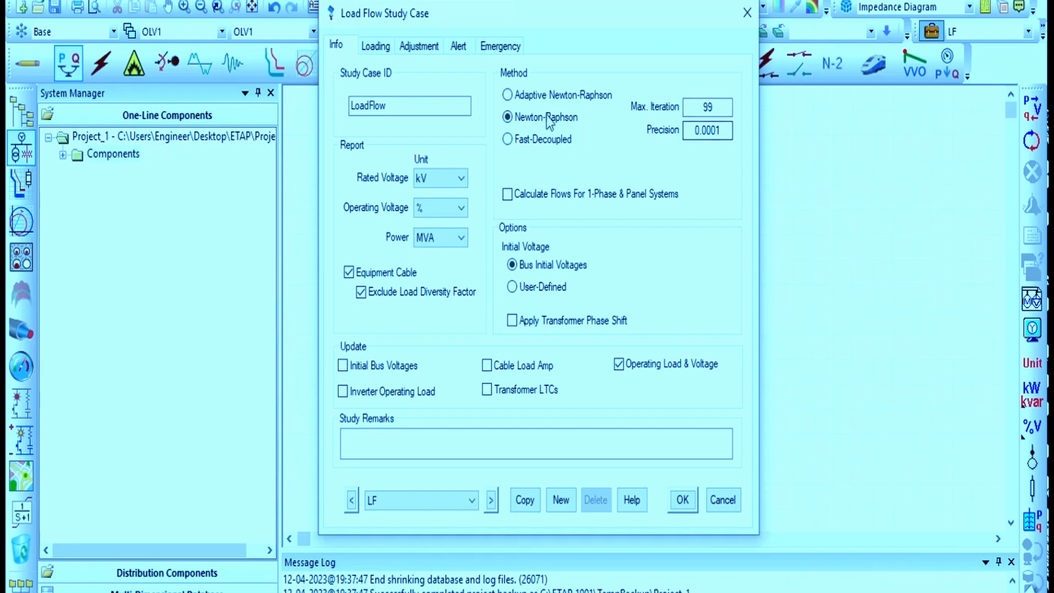
left_click(549, 97)
double_click(701, 110)
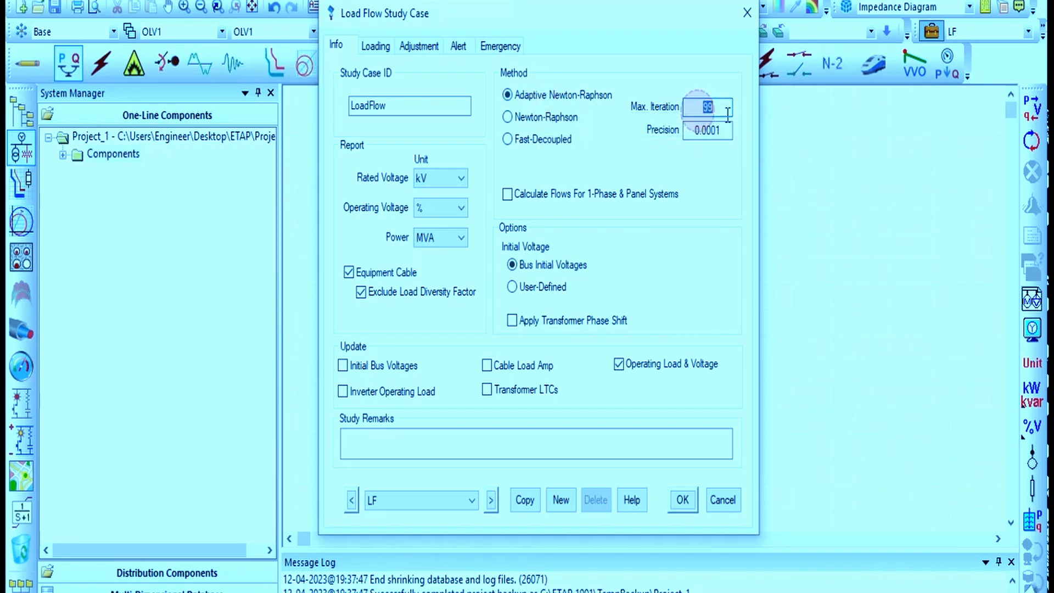
left_click(549, 117)
left_click(551, 96)
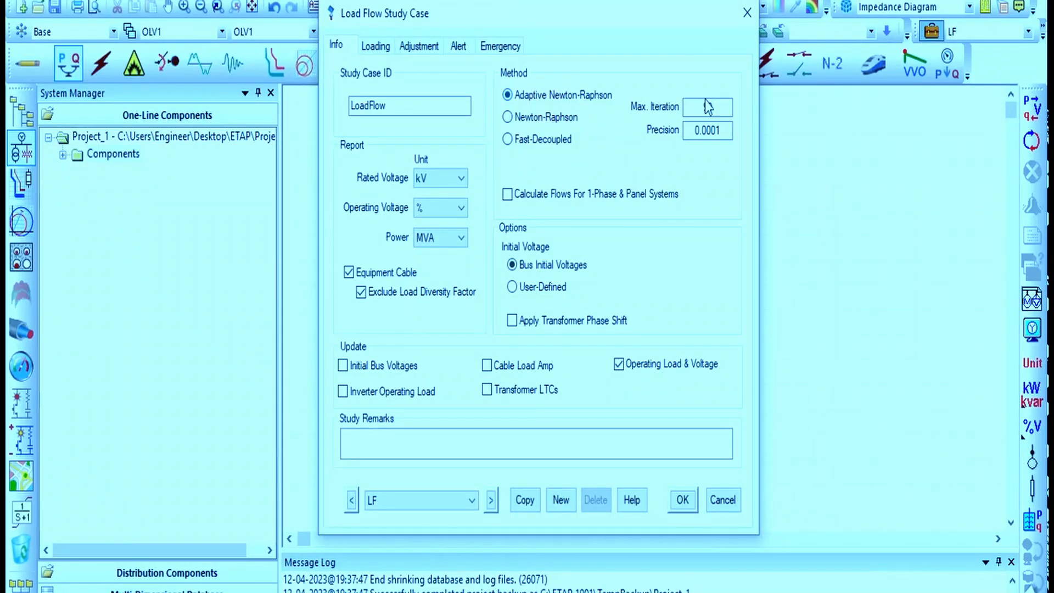
double_click(706, 107)
Switch the initial voltage option to User-Defined and back to Bus Initial Voltages
left_click(561, 196)
left_click(541, 288)
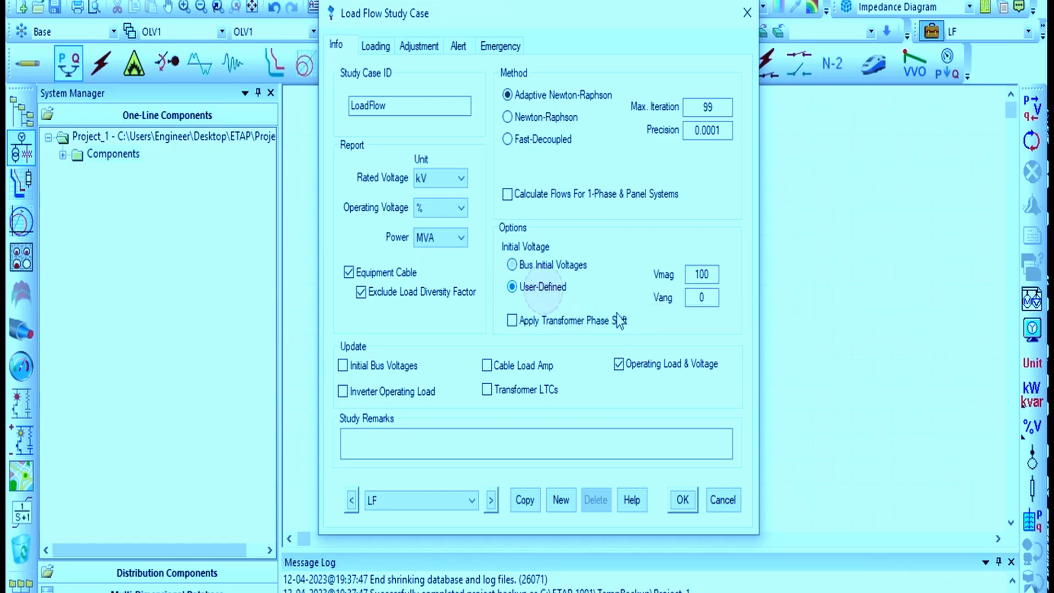
left_click(520, 267)
left_click_drag(571, 31, 838, 36)
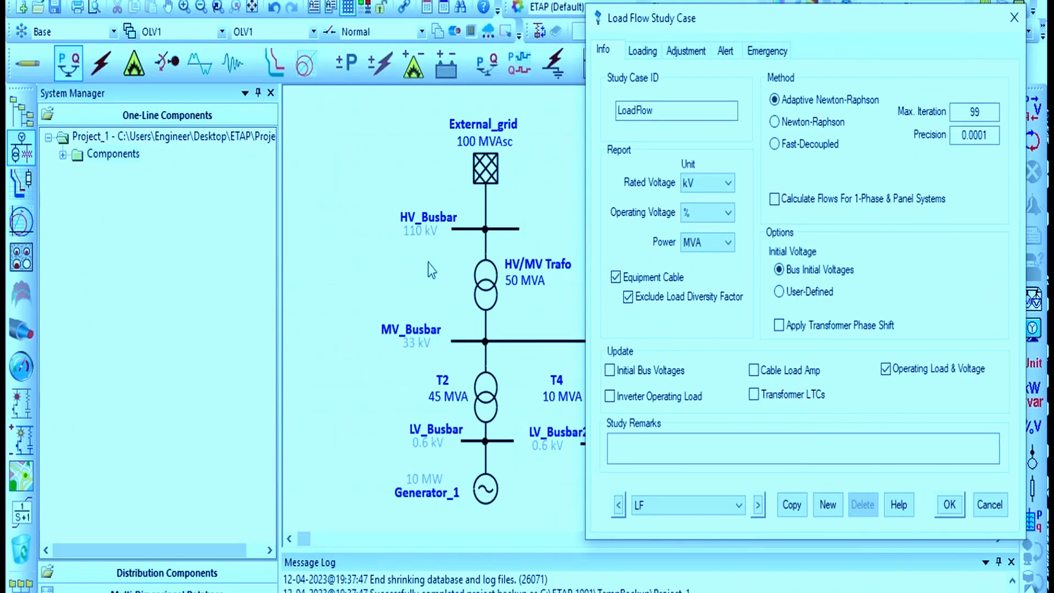
left_click_drag(746, 14, 441, 42)
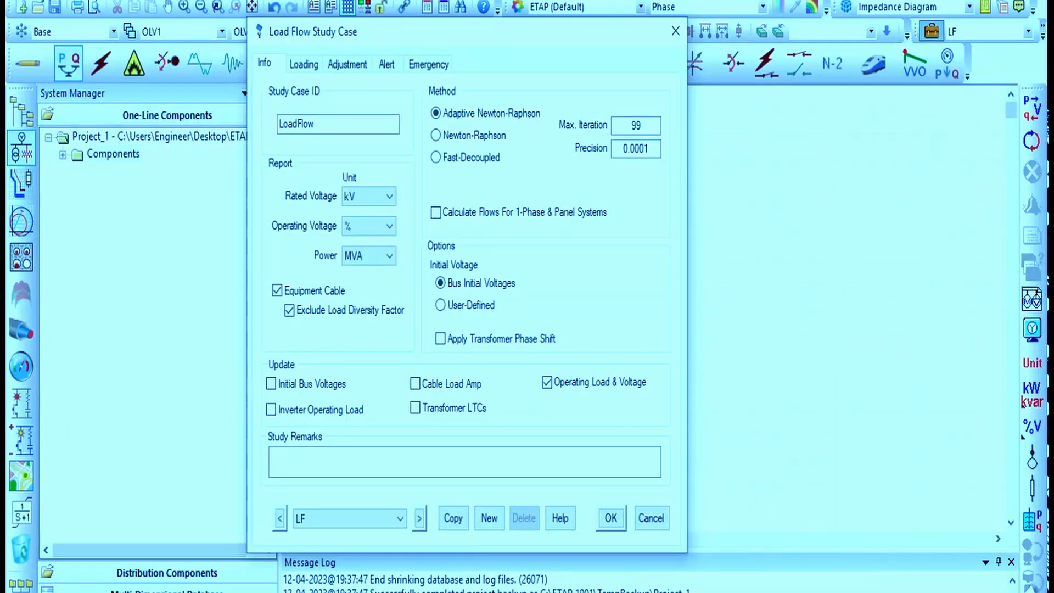
left_click(431, 592)
left_click(486, 576)
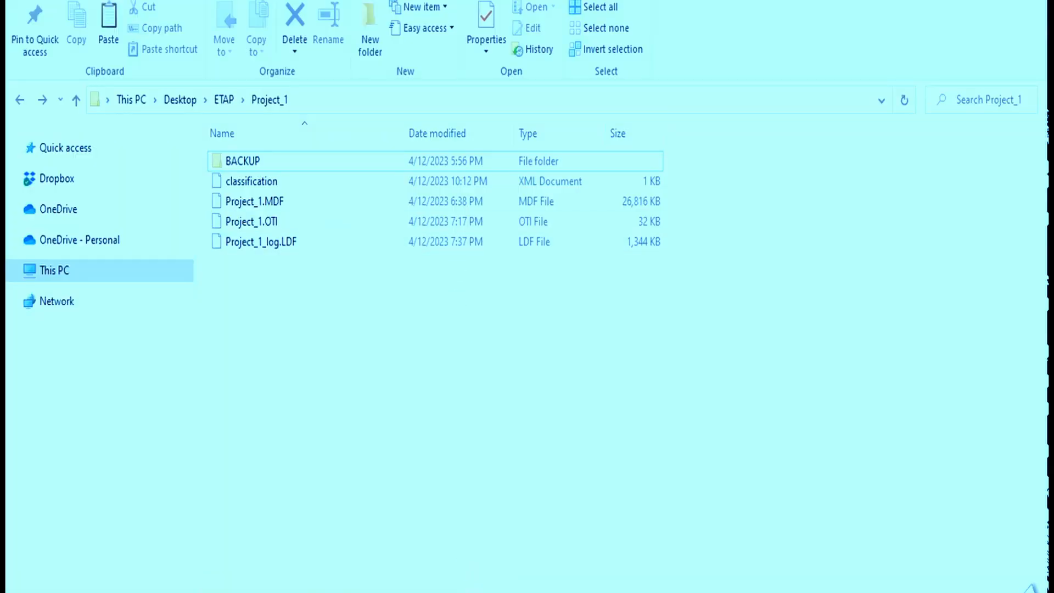
left_click(475, 591)
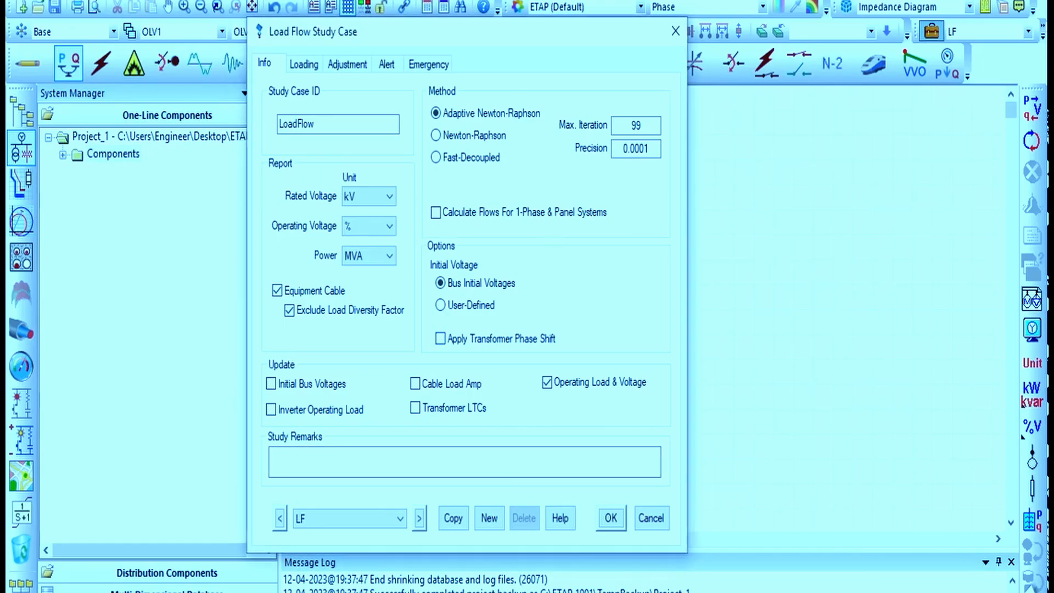
Examine the loading category options on the study case's Loading page, then close the editor
left_click(303, 64)
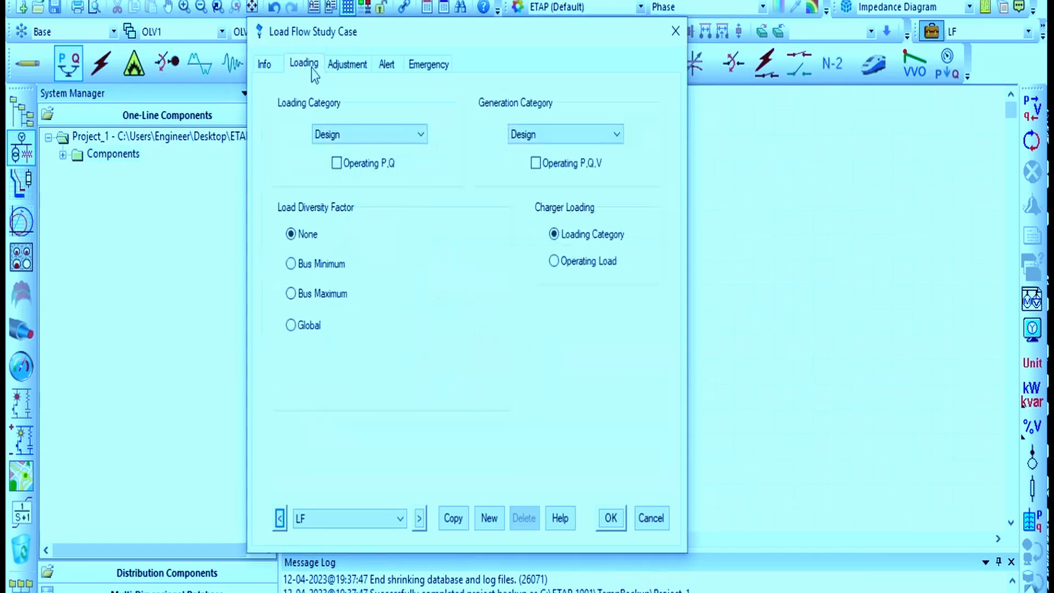
left_click(394, 131)
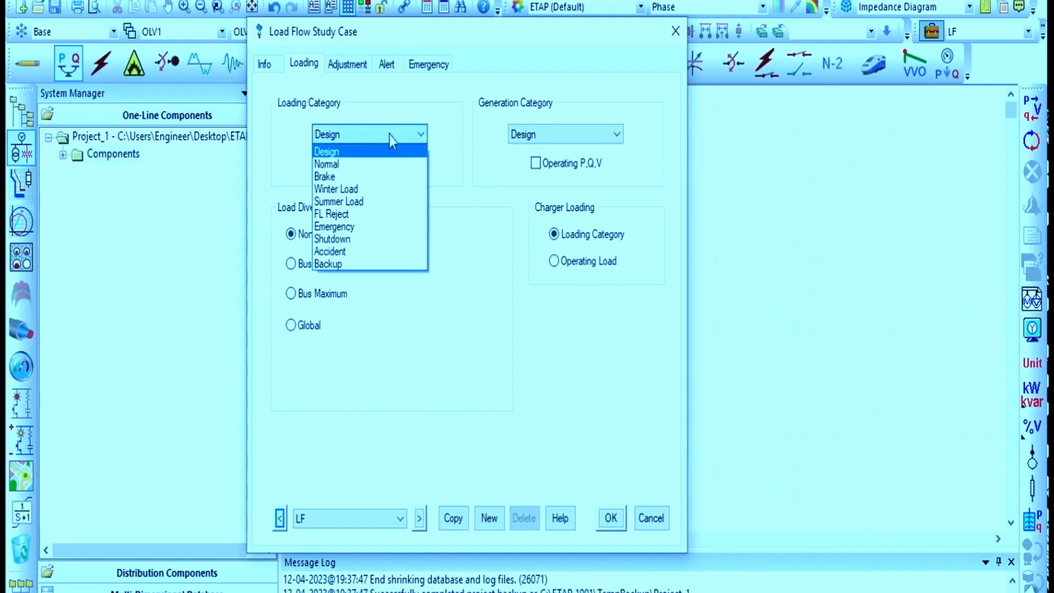
left_click(462, 98)
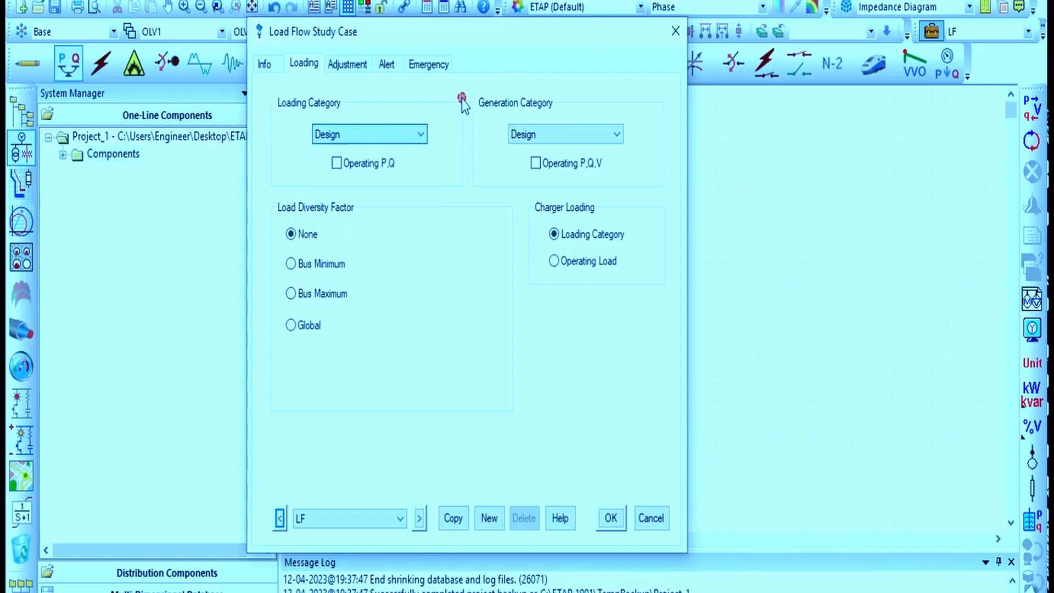
left_click(676, 31)
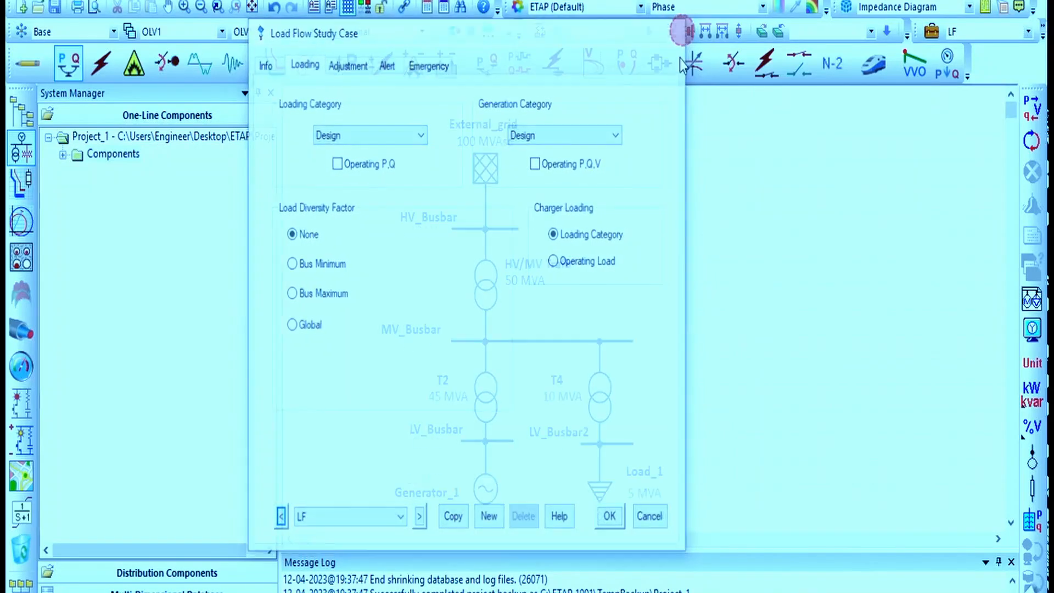
Open Load_1's editor and inspect its loading percentages per category, then close it
left_click(706, 316)
left_click(591, 492)
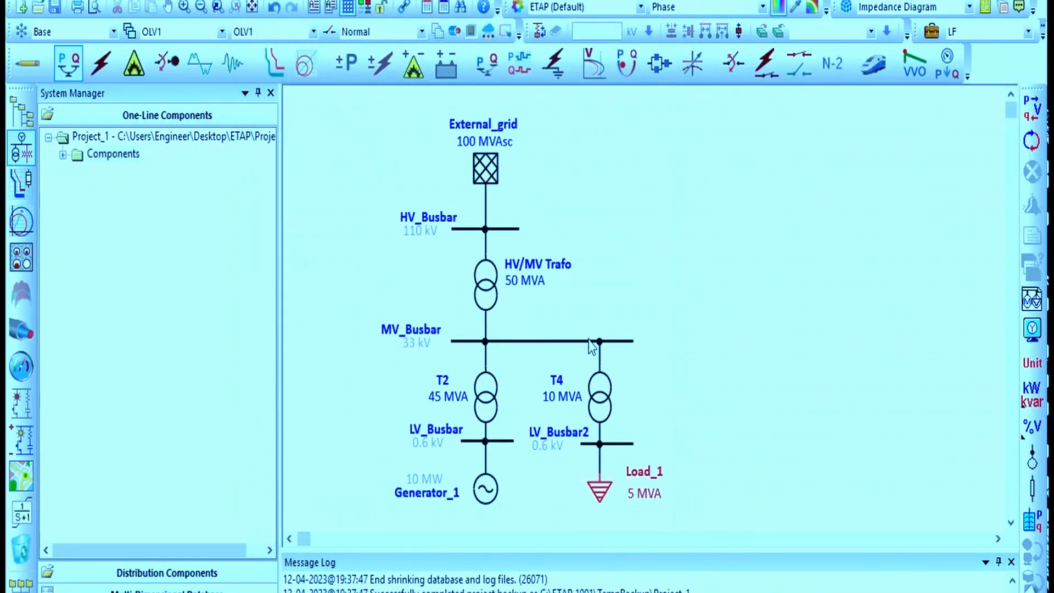
left_click(422, 53)
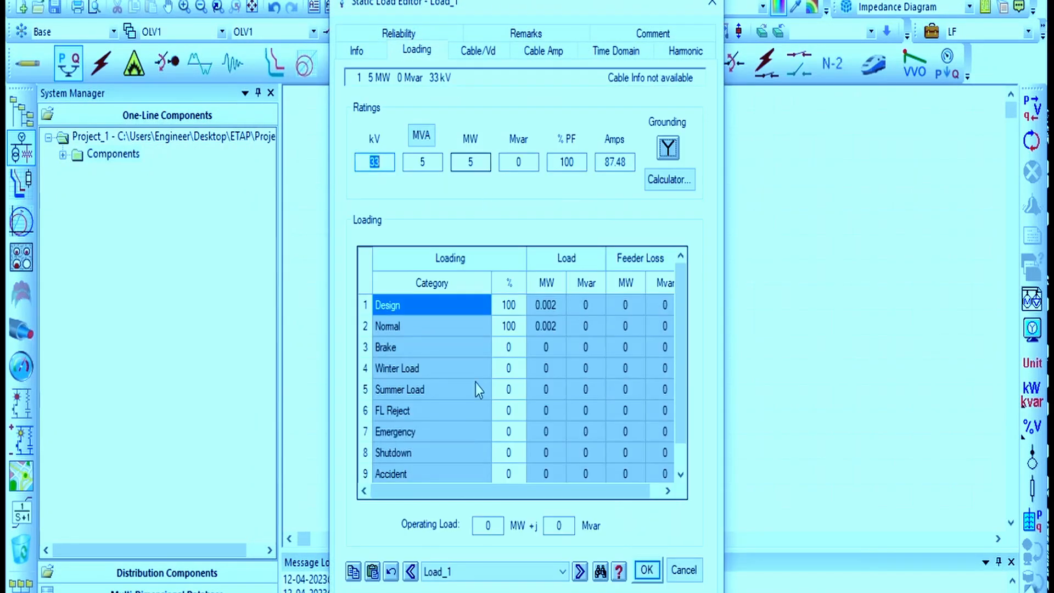
left_click_drag(481, 11, 210, 1)
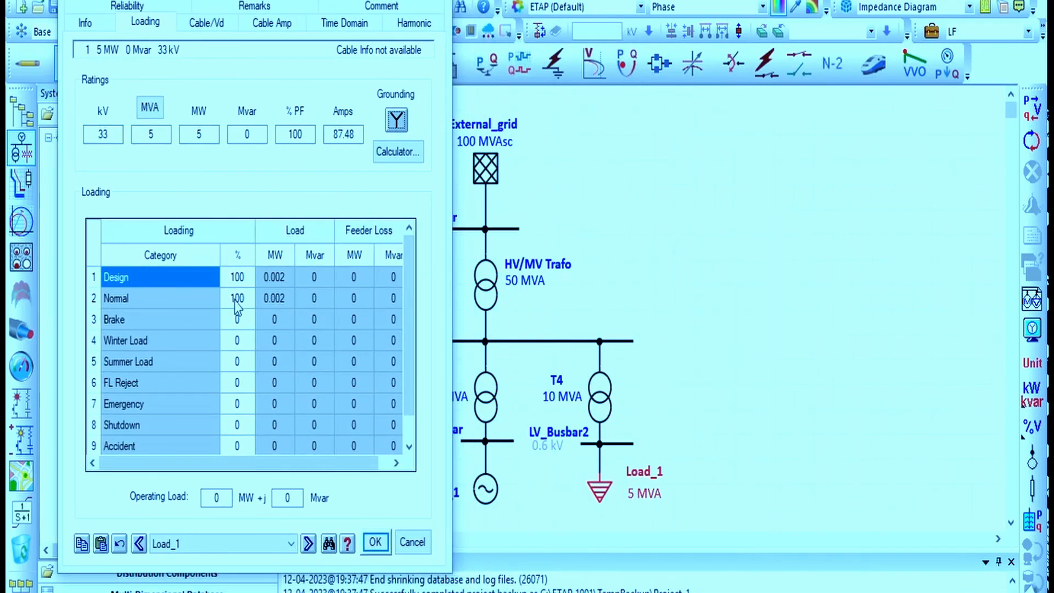
left_click(242, 277)
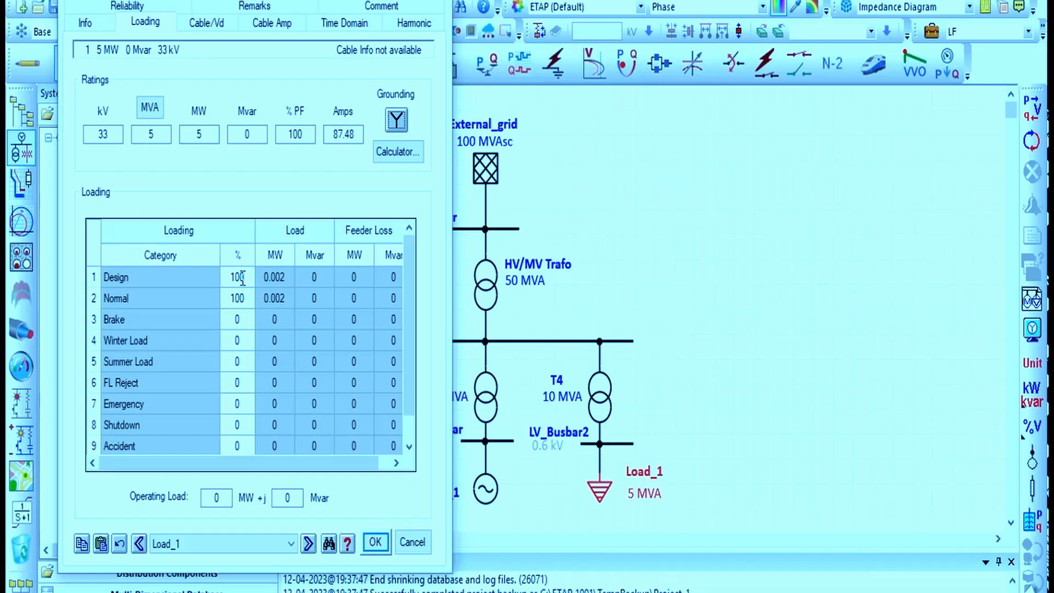
left_click(87, 23)
left_click(145, 22)
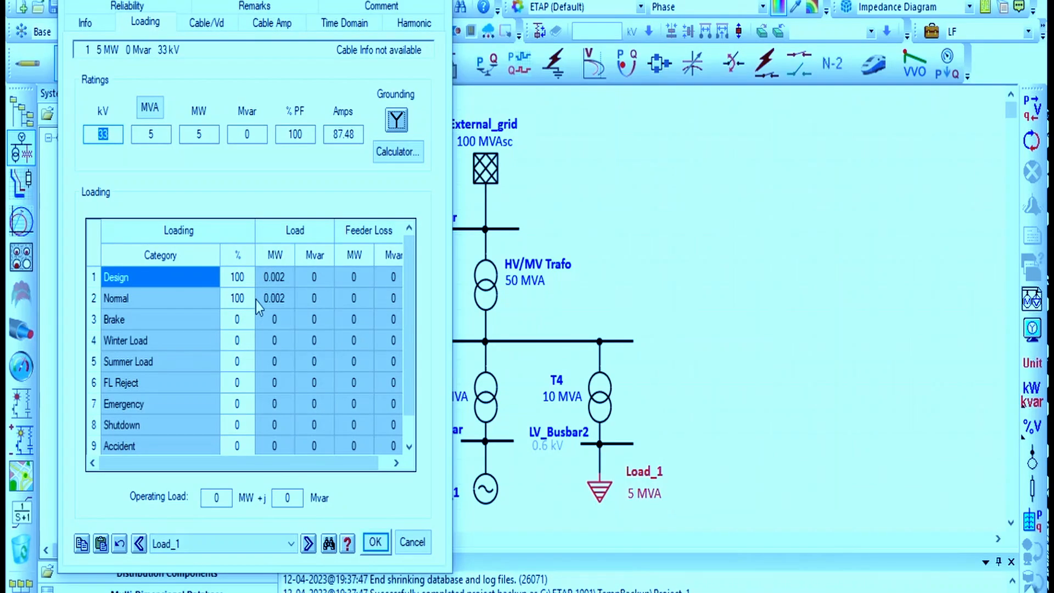
left_click(232, 342)
left_click(439, 1)
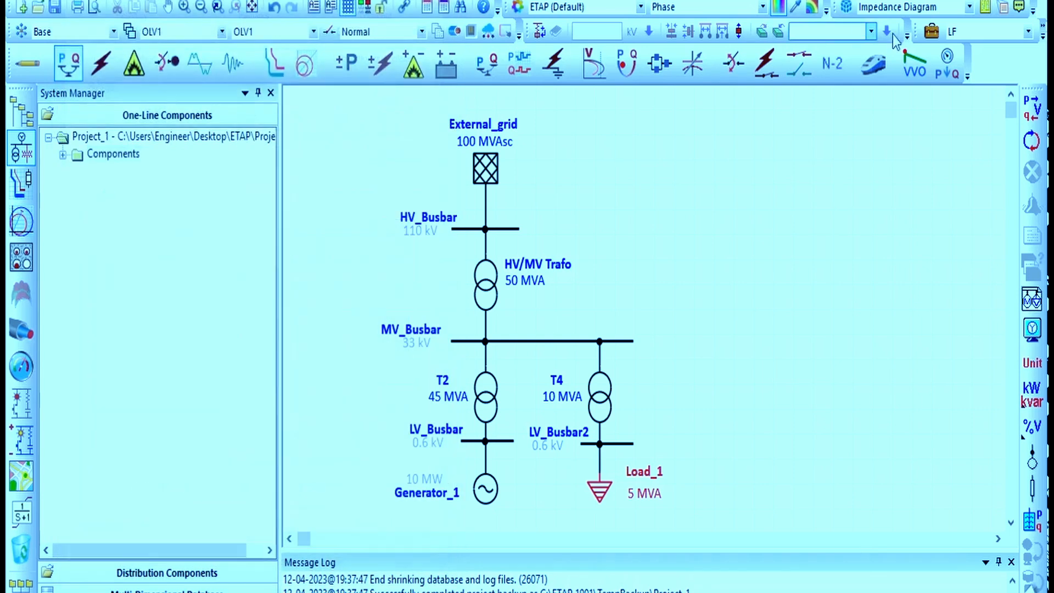
Reopen the study case editor and review the loading and generation category options before closing it
left_click(931, 32)
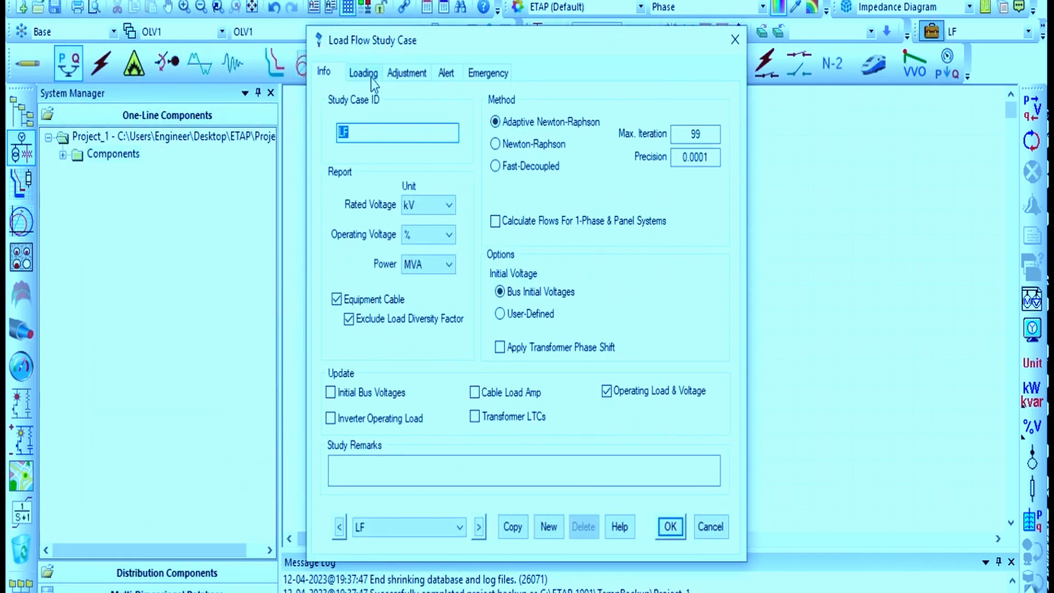
left_click(372, 77)
left_click(417, 144)
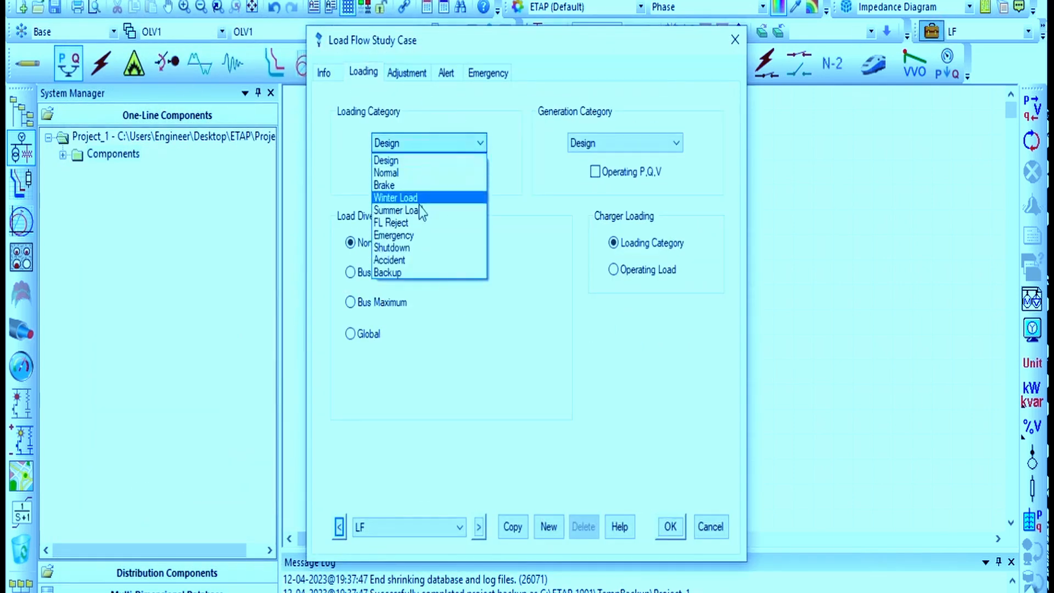
left_click(525, 174)
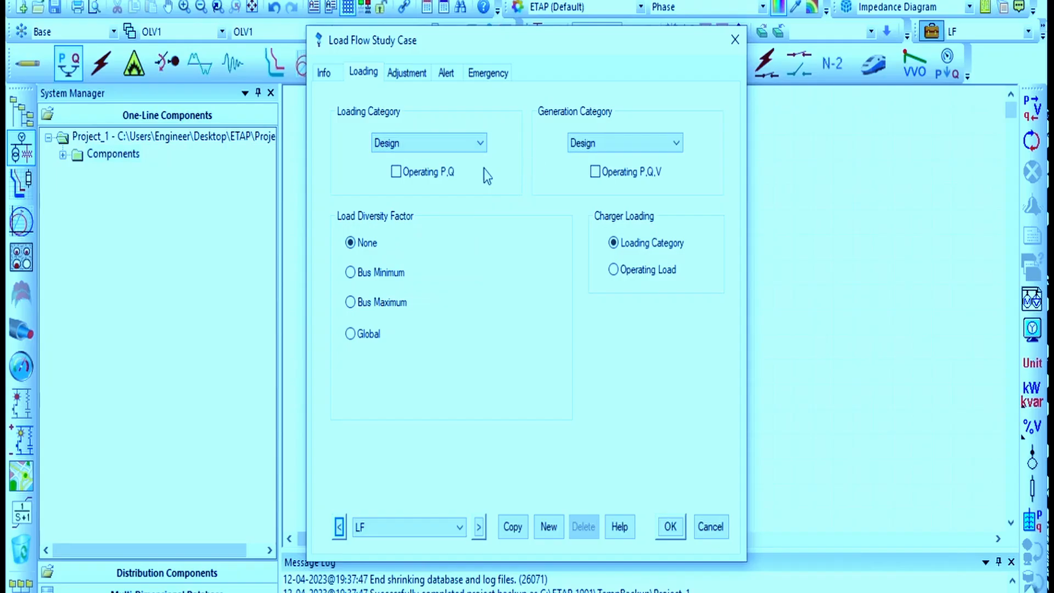
left_click(431, 140)
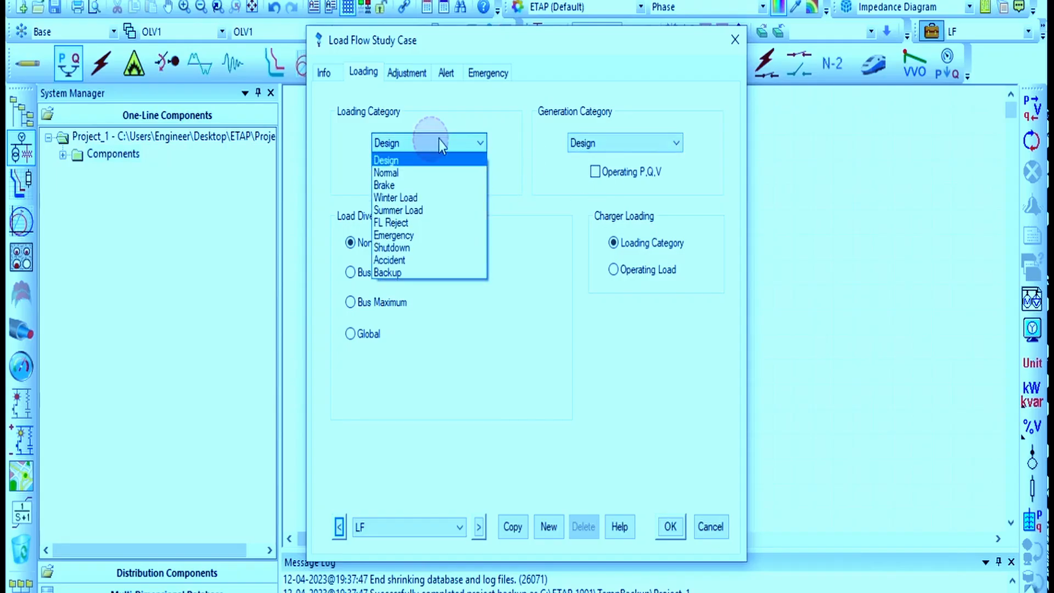
left_click(616, 139)
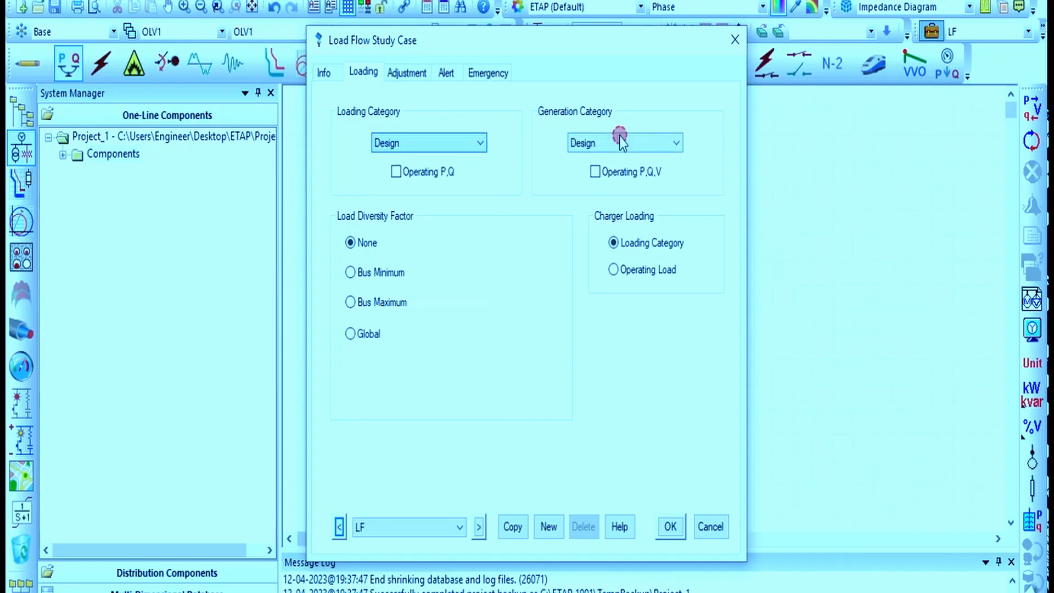
left_click(664, 143)
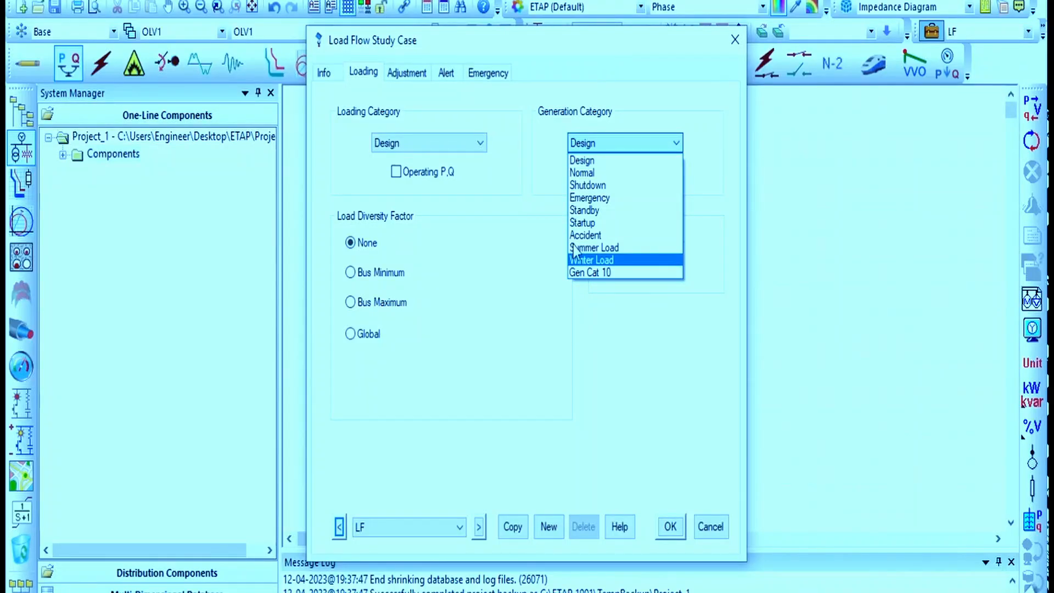
left_click(510, 143)
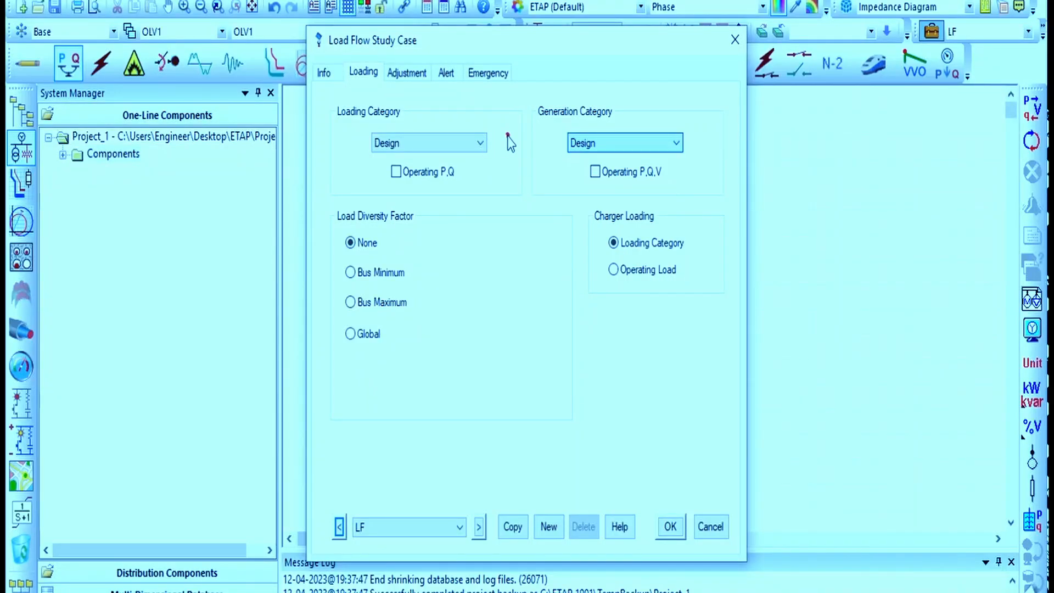
left_click(734, 40)
Open the editor for Generator_1
double_click(485, 487)
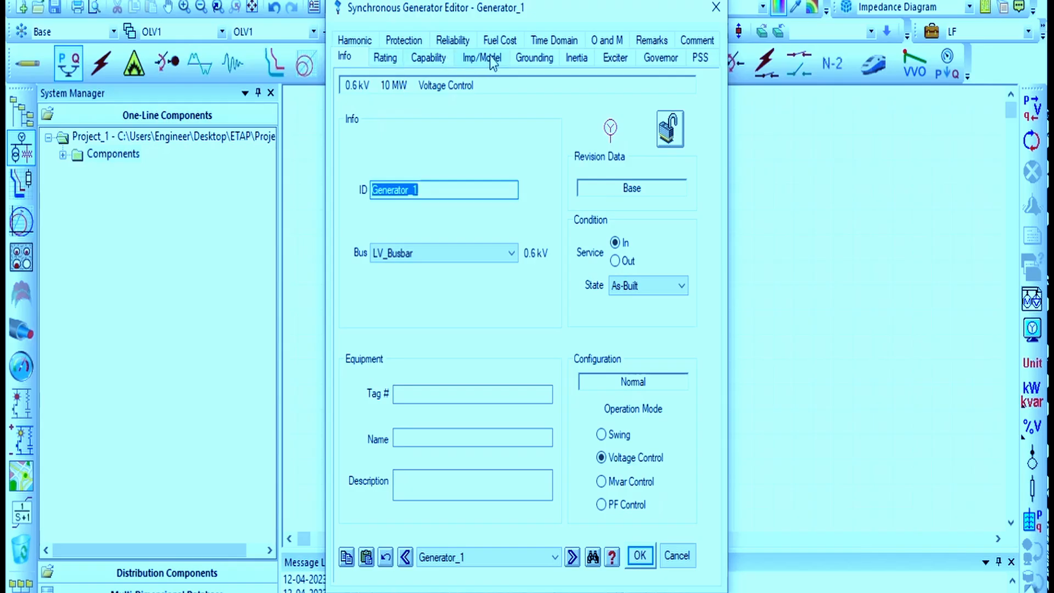
Review Generator_1's rating data and generation category values, then close its editor
left_click(386, 57)
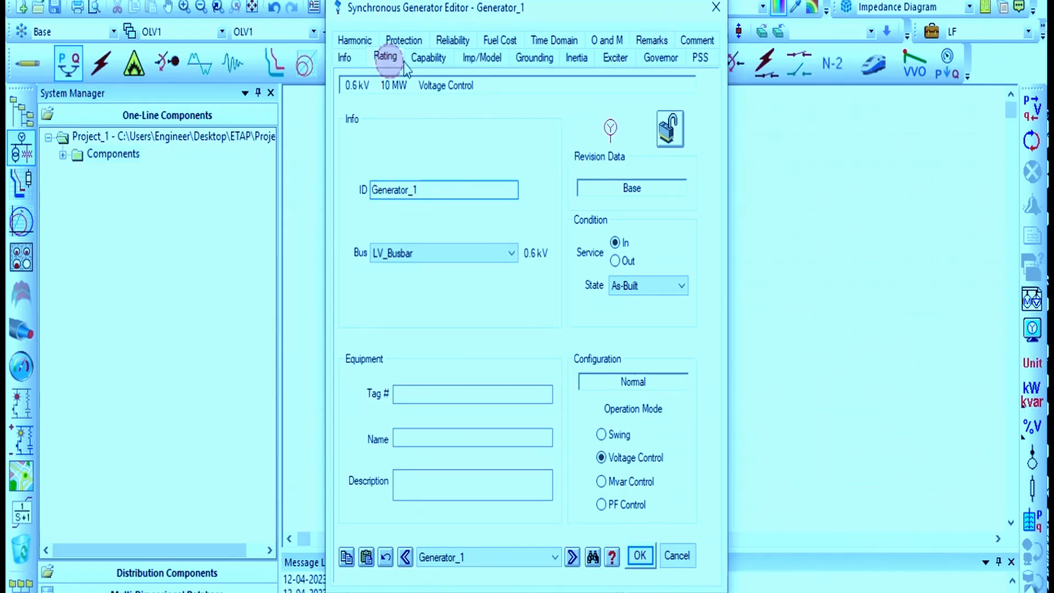
left_click(430, 63)
left_click(388, 61)
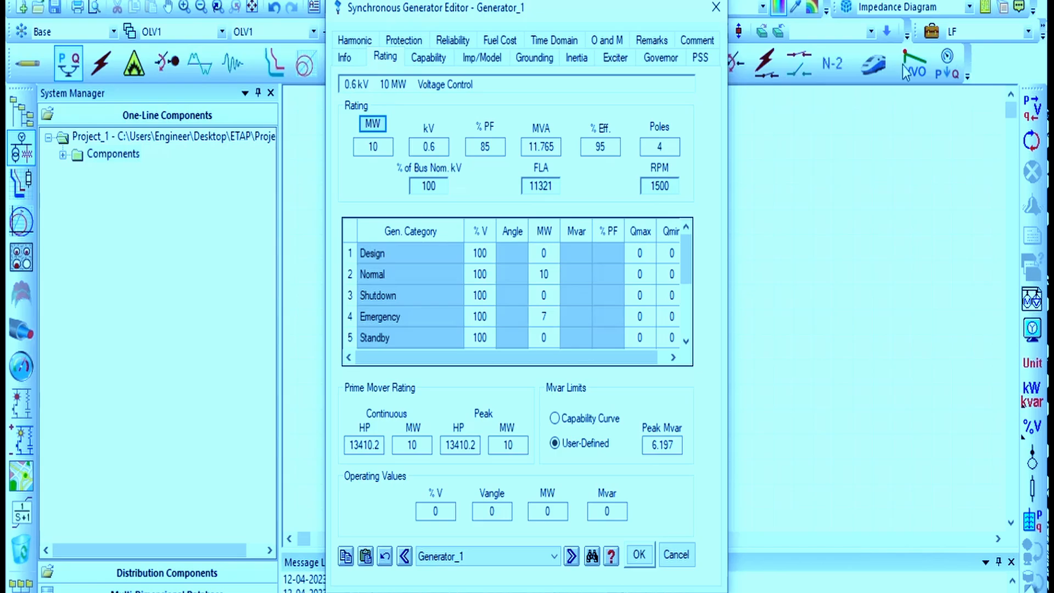
left_click(715, 7)
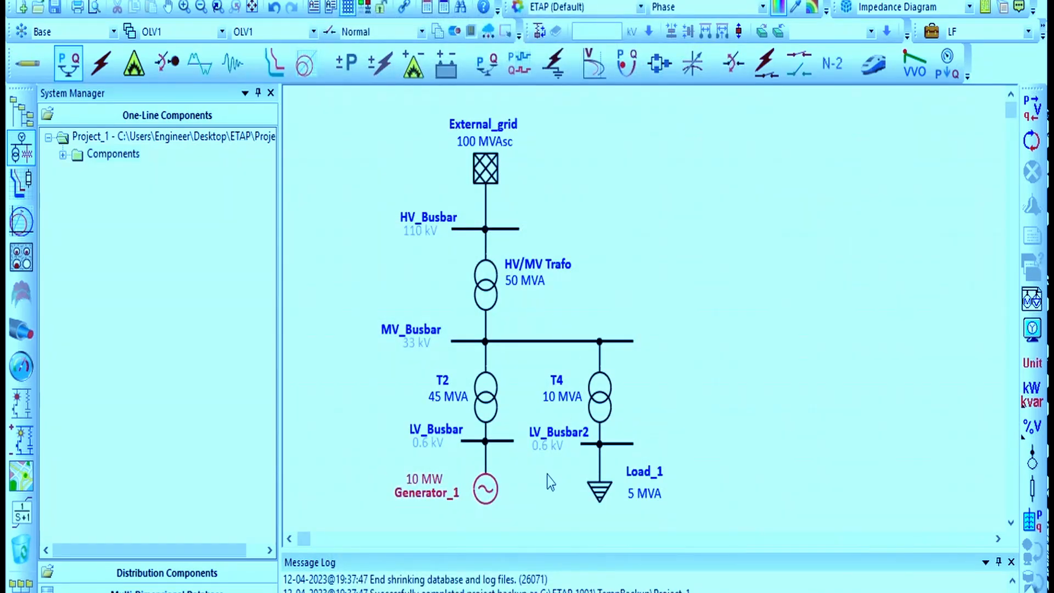
Open the load flow study case editor on its Loading page
left_click(931, 31)
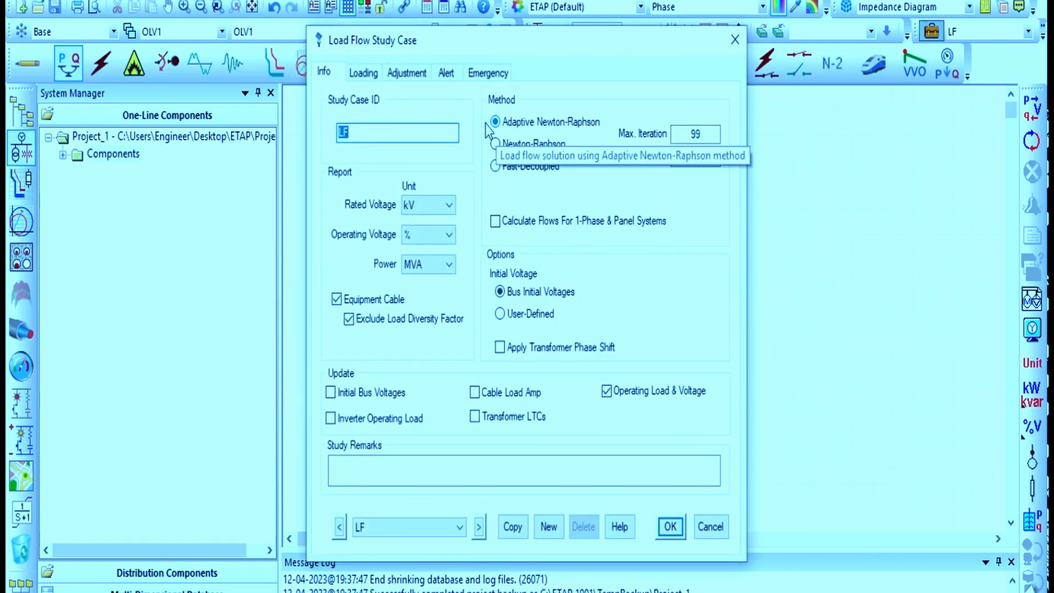
left_click(408, 74)
left_click(363, 72)
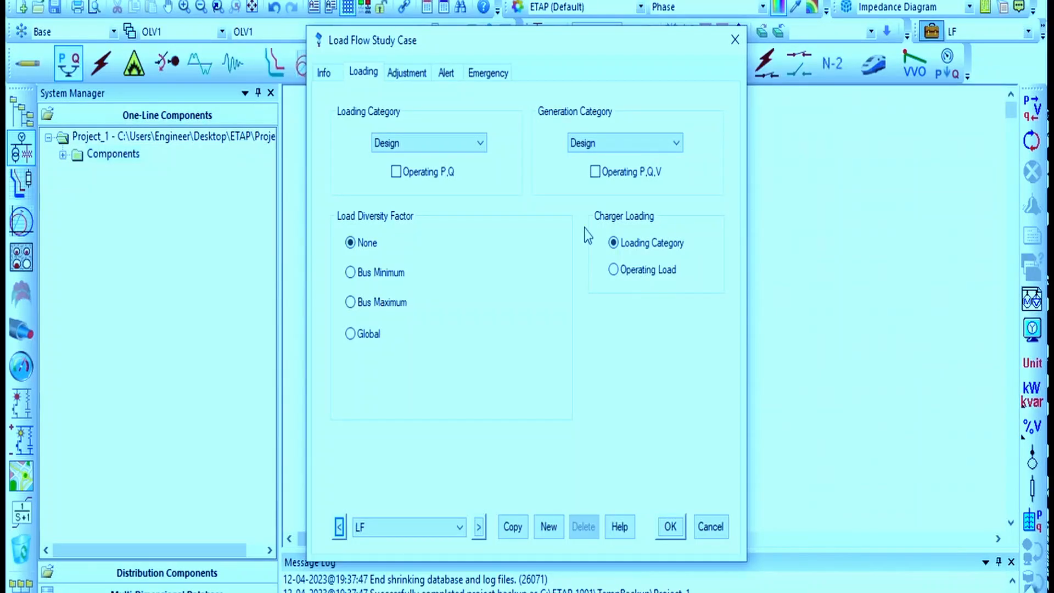
Check and then clear the Operating P,Q and Operating P,Q,V options
left_click(407, 173)
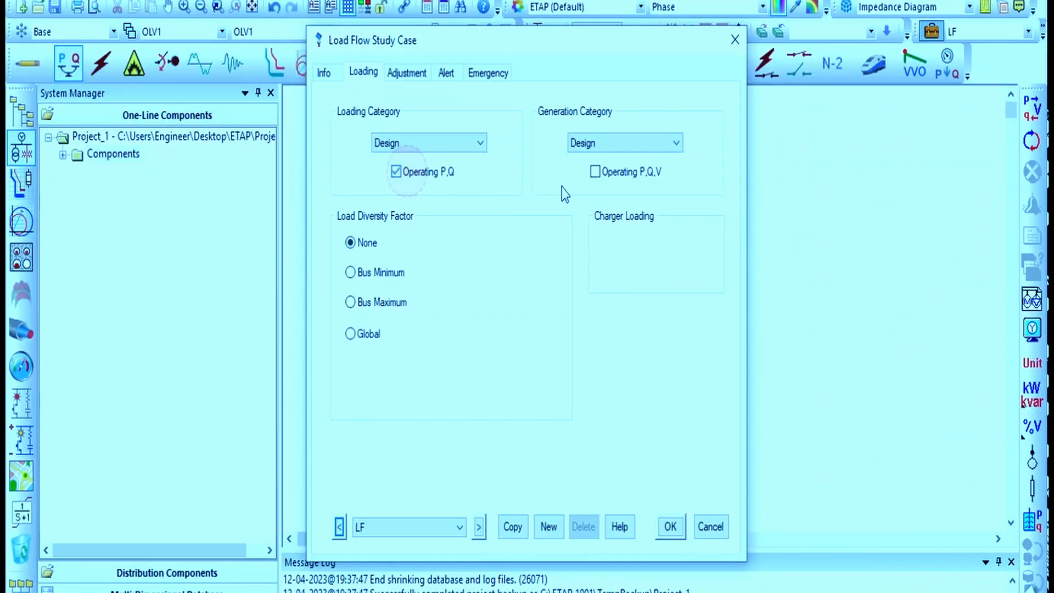
left_click(601, 181)
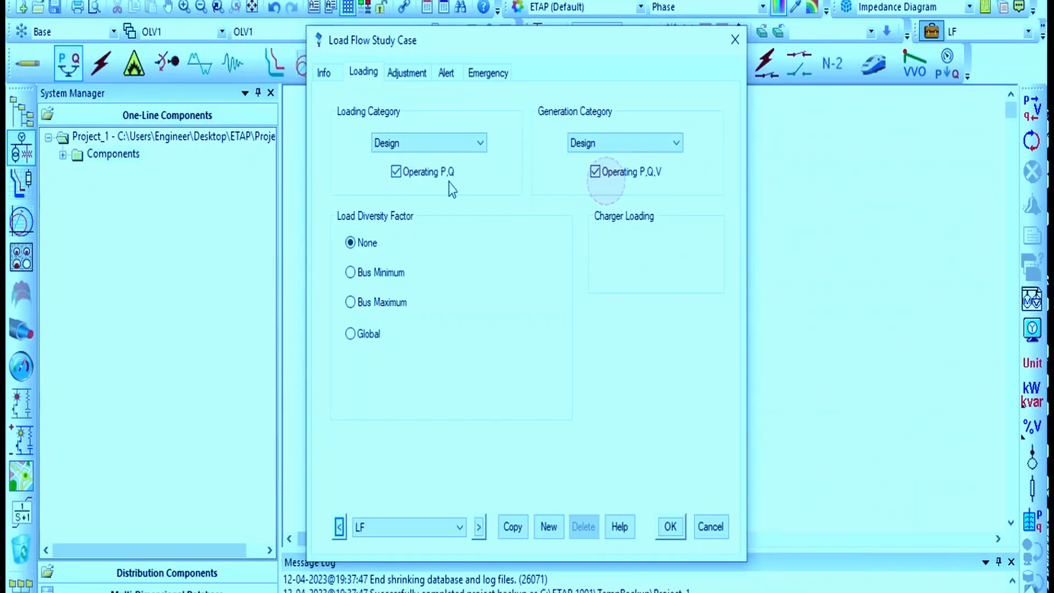
left_click(446, 174)
left_click(624, 175)
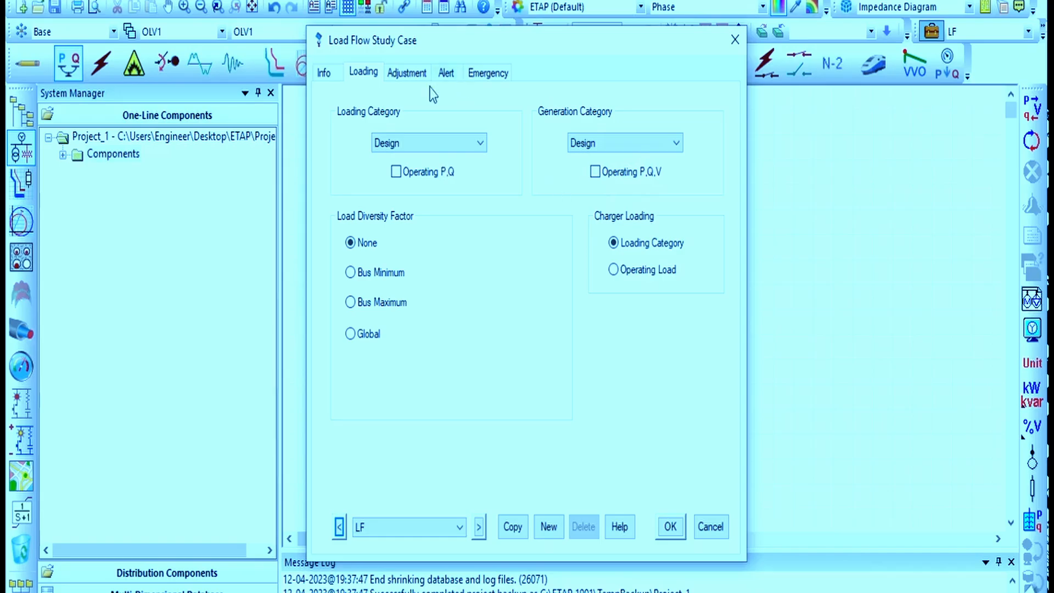
Review the study case's Adjustment, Alert and Emergency pages, then confirm the dialog
left_click(409, 73)
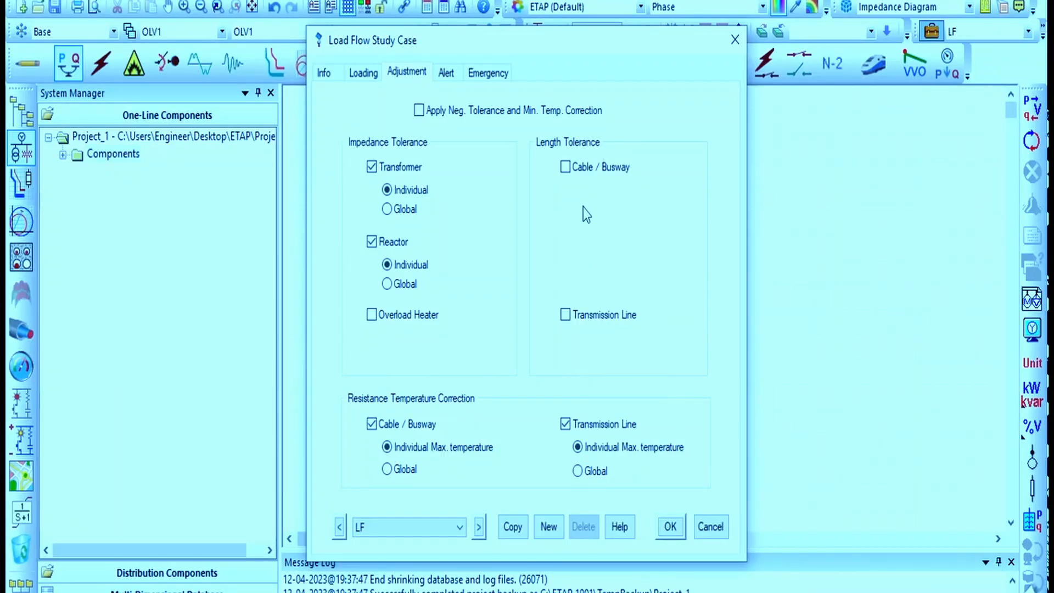
left_click(439, 73)
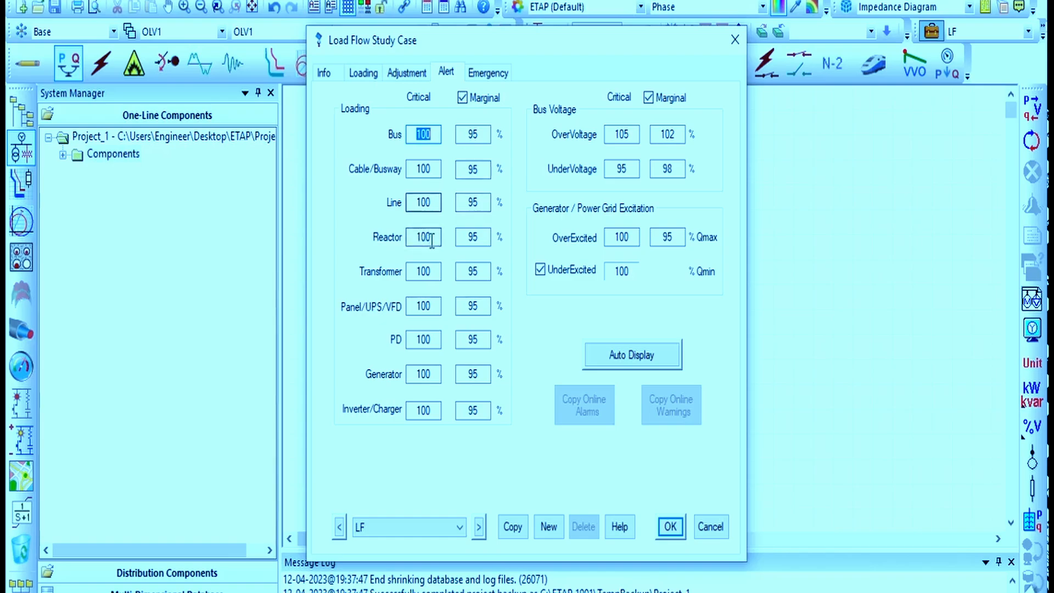
left_click(410, 271)
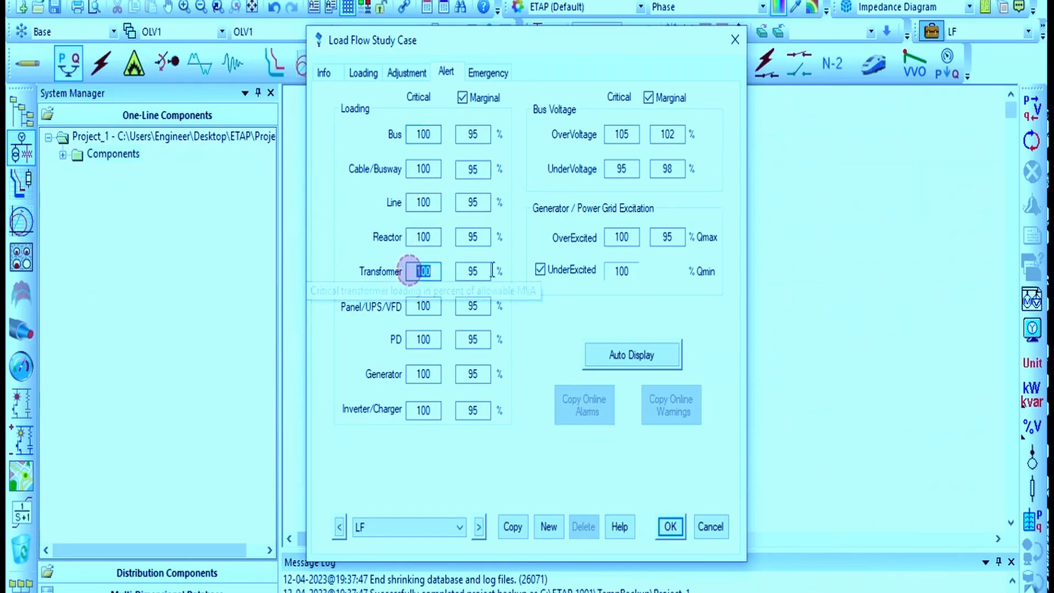
key("Tab")
left_click_drag(414, 269, 512, 286)
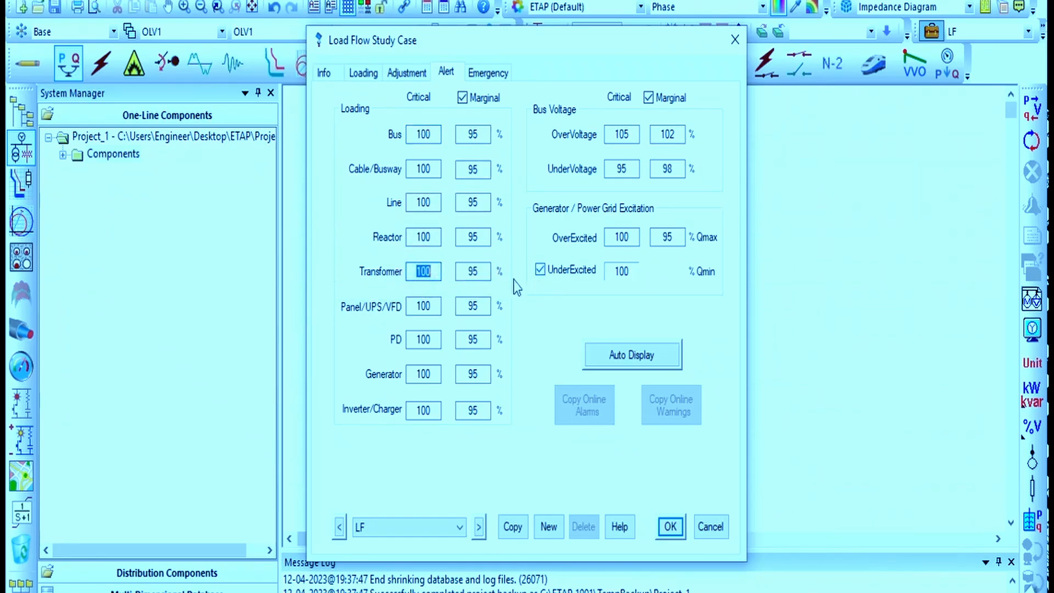
left_click(485, 277)
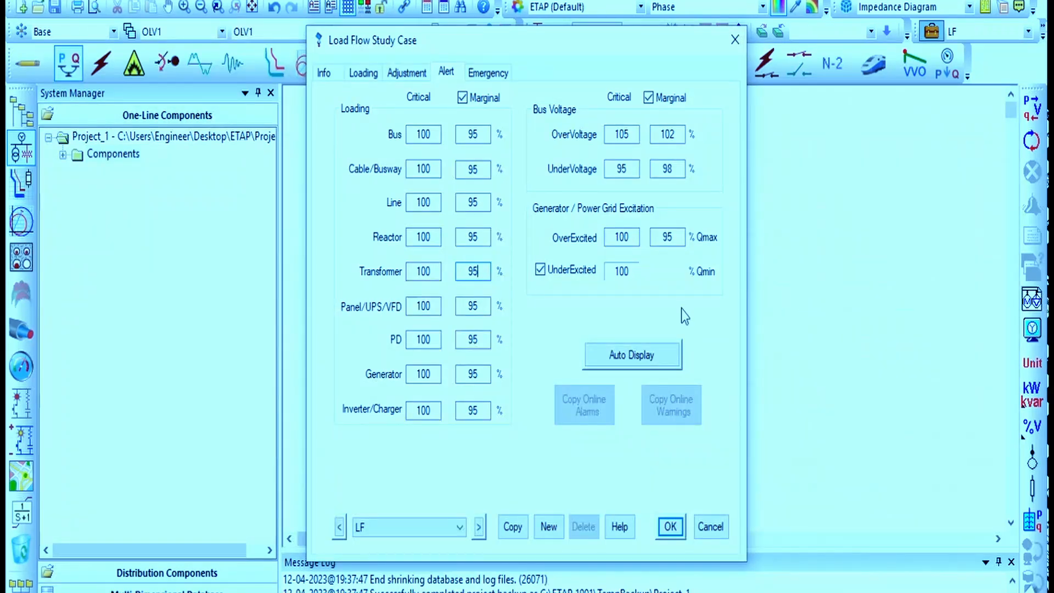
left_click(478, 77)
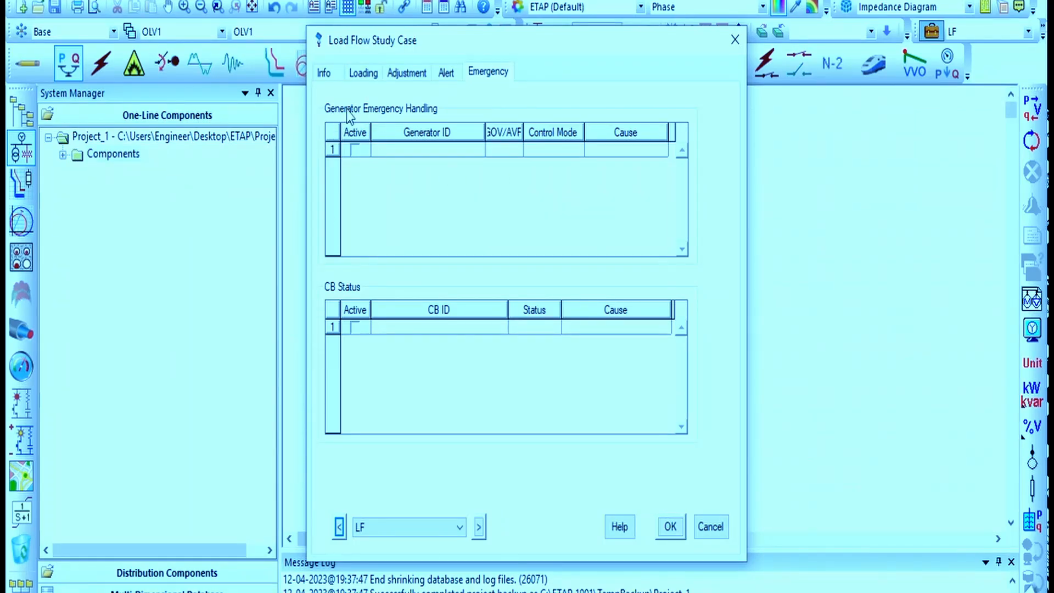
left_click(671, 527)
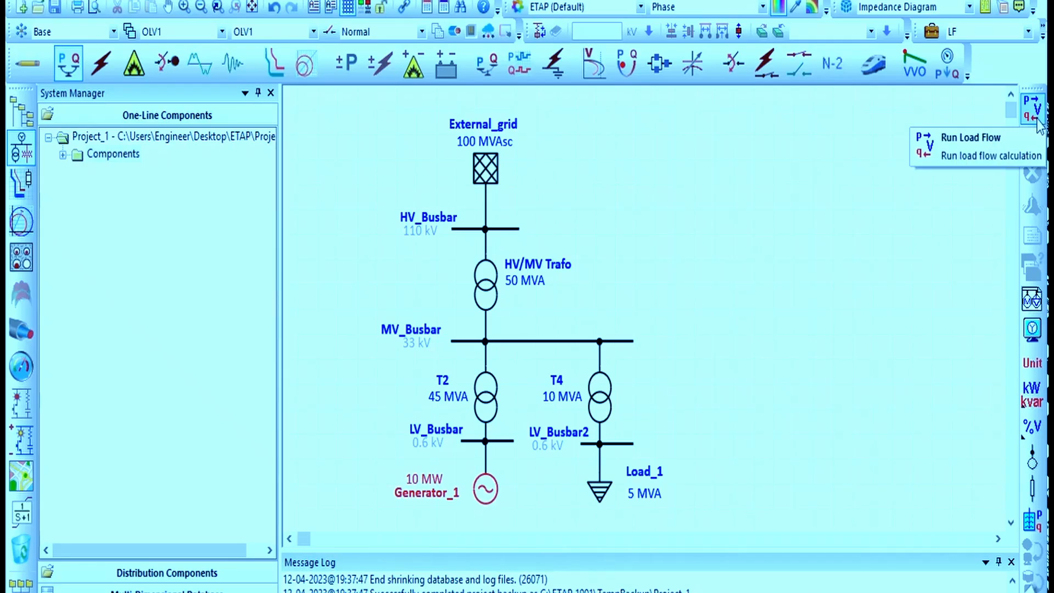
Run load flow with the output file named Load_Flow_1_Design
left_click(1034, 116)
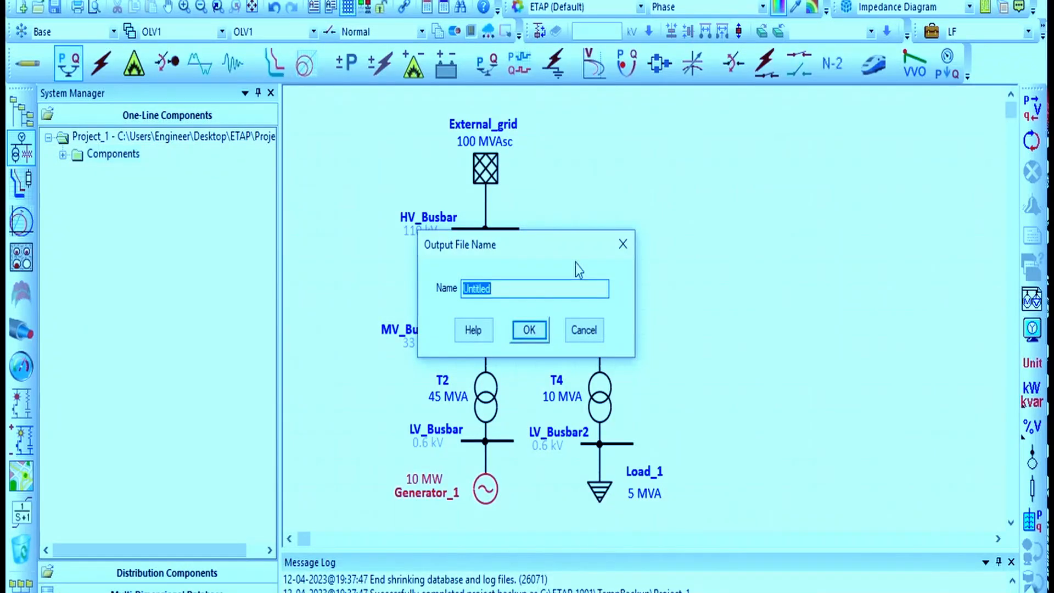
type("Load_Flow_1_Design")
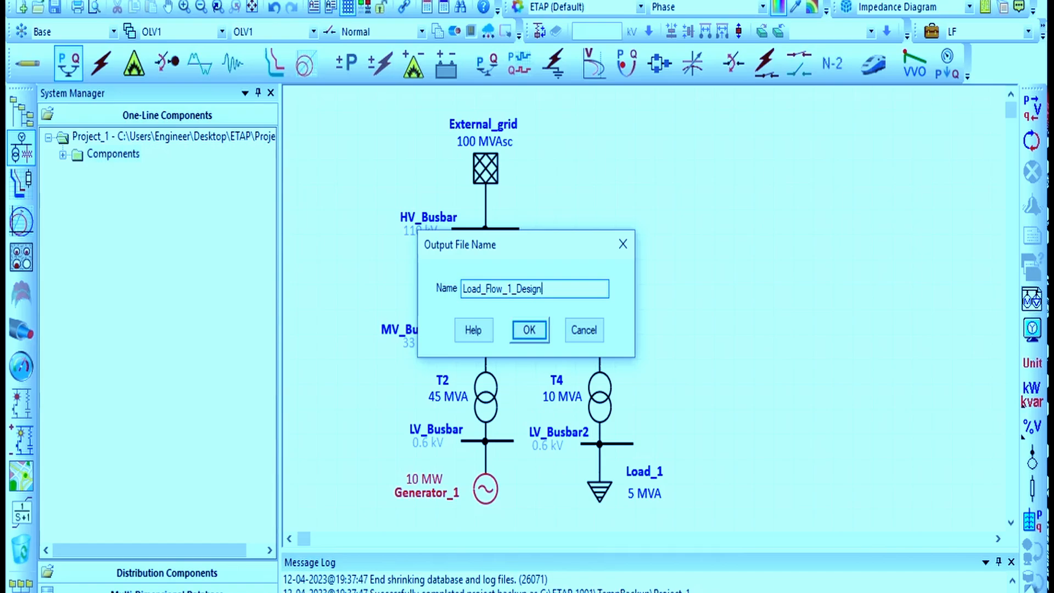
left_click(529, 330)
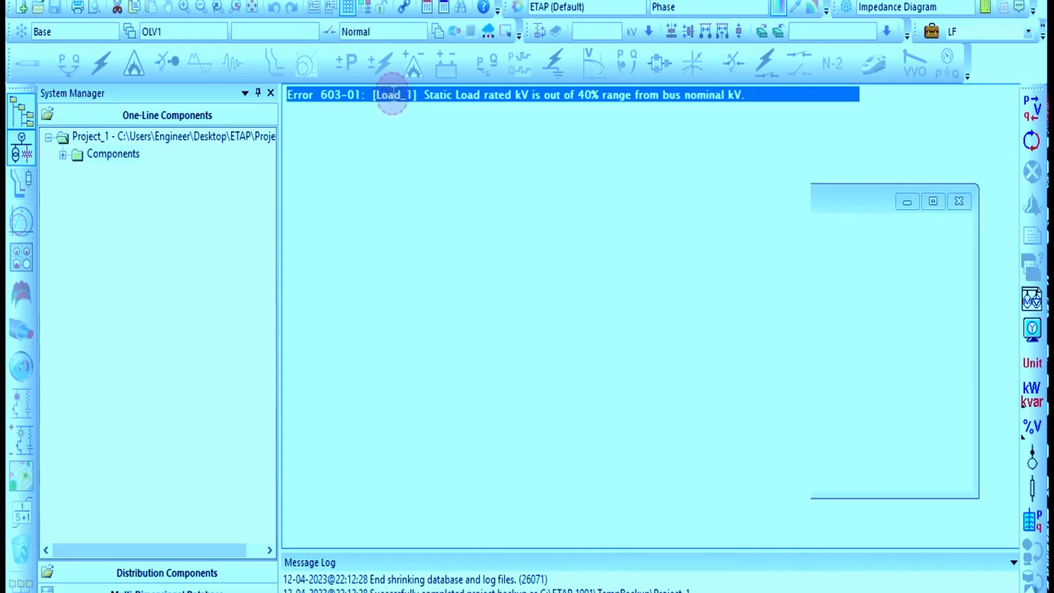
Open Load_1's editor from the error report, close it, and run load flow again
double_click(393, 94)
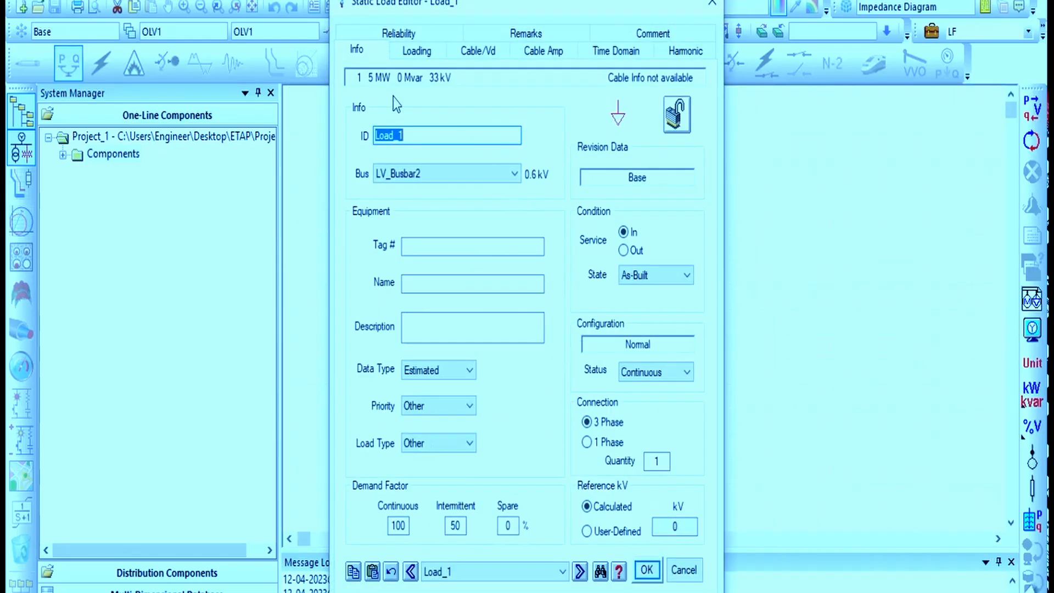
left_click(712, 7)
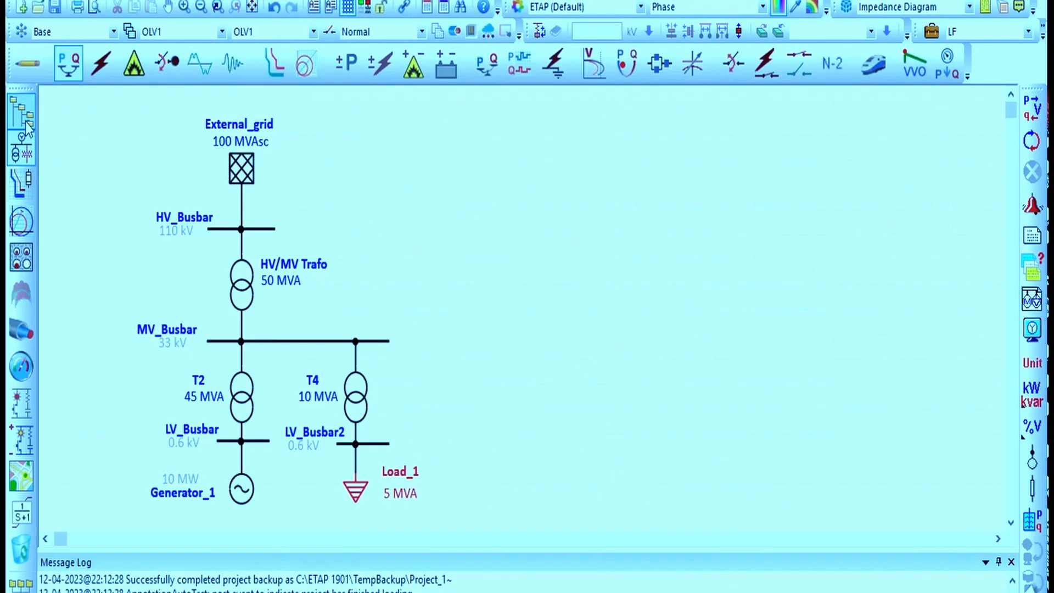
left_click(25, 122)
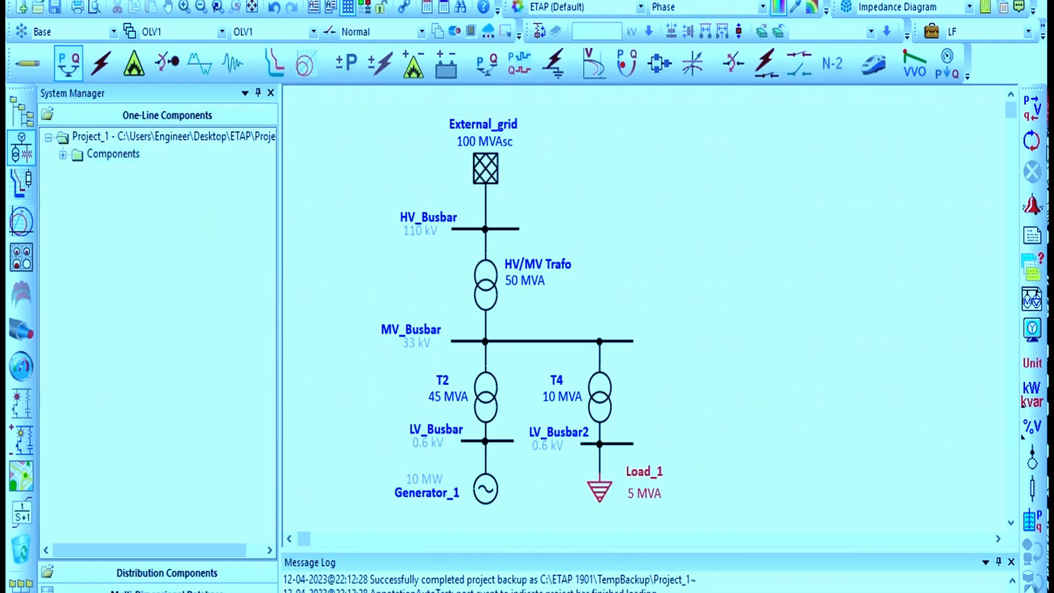
left_click(1032, 108)
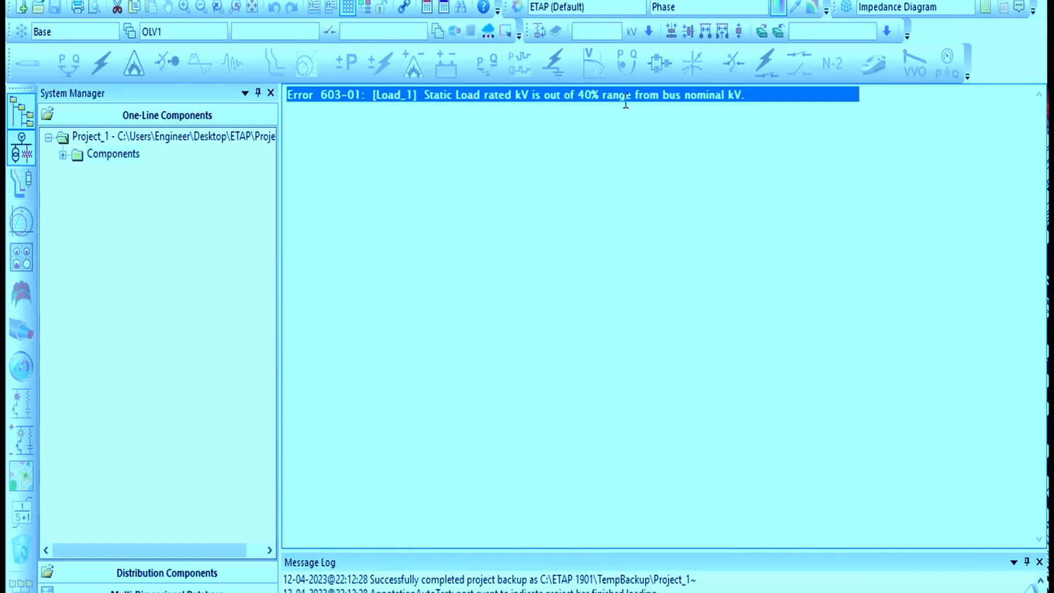
Open Load_1 from the error report and set its rated voltage to 0.6 kV
double_click(384, 94)
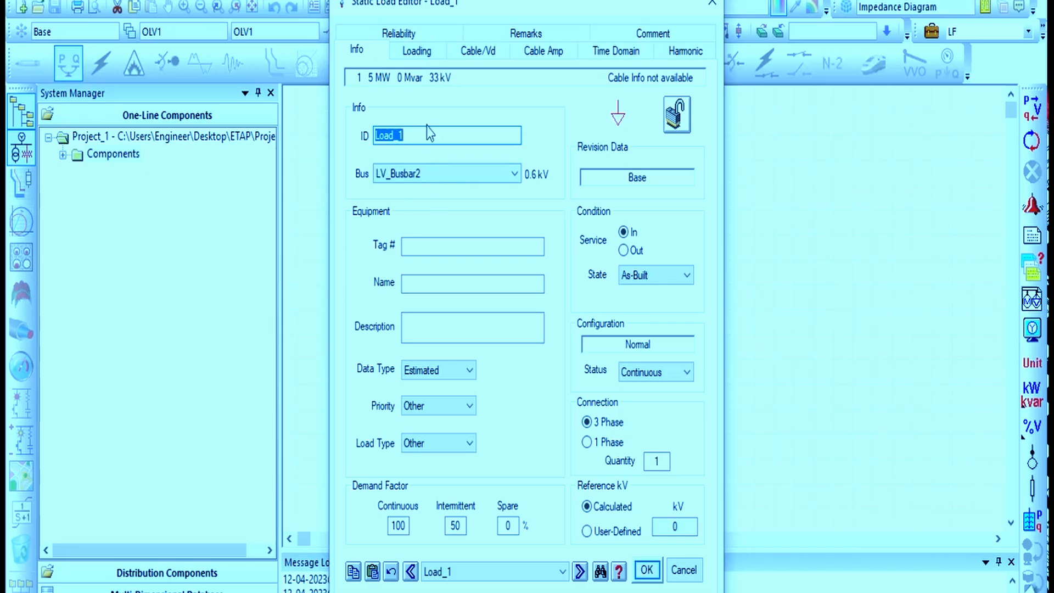
left_click(418, 51)
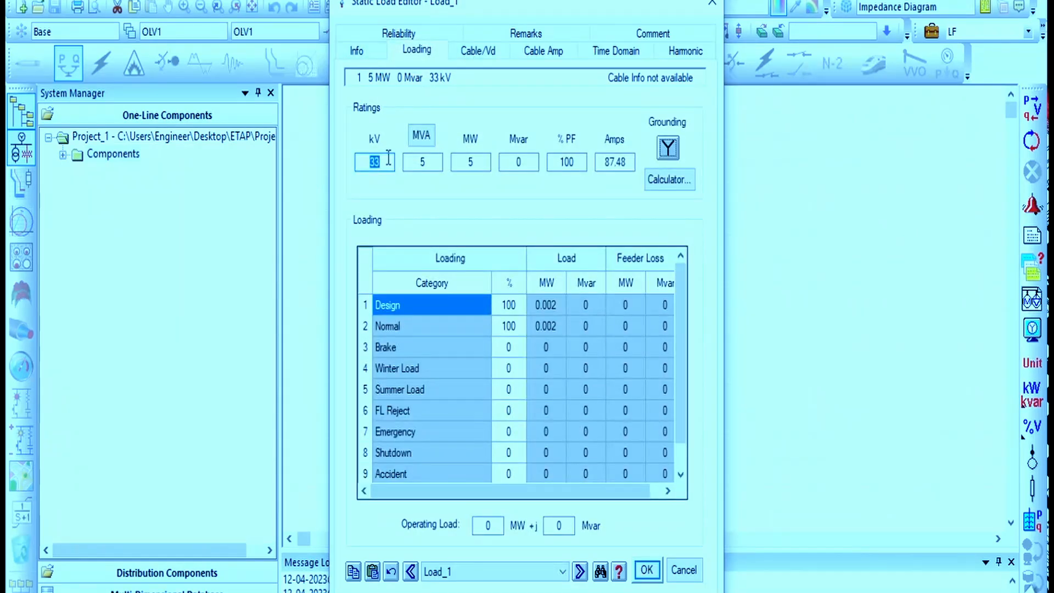
type("0.6")
left_click(647, 571)
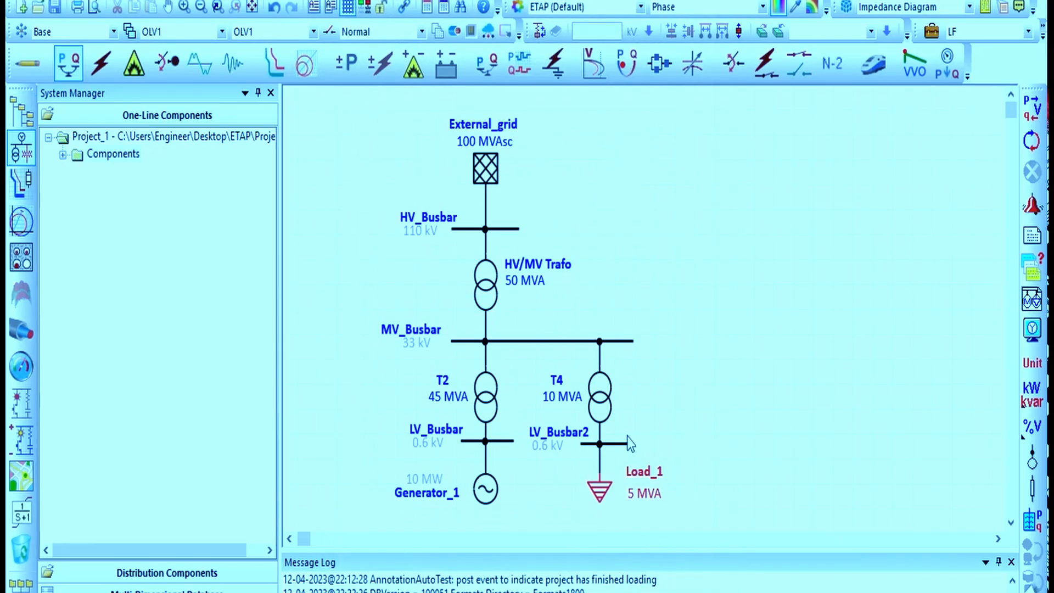
Run load flow again on the one-line diagram
left_click(700, 370)
left_click(1025, 116)
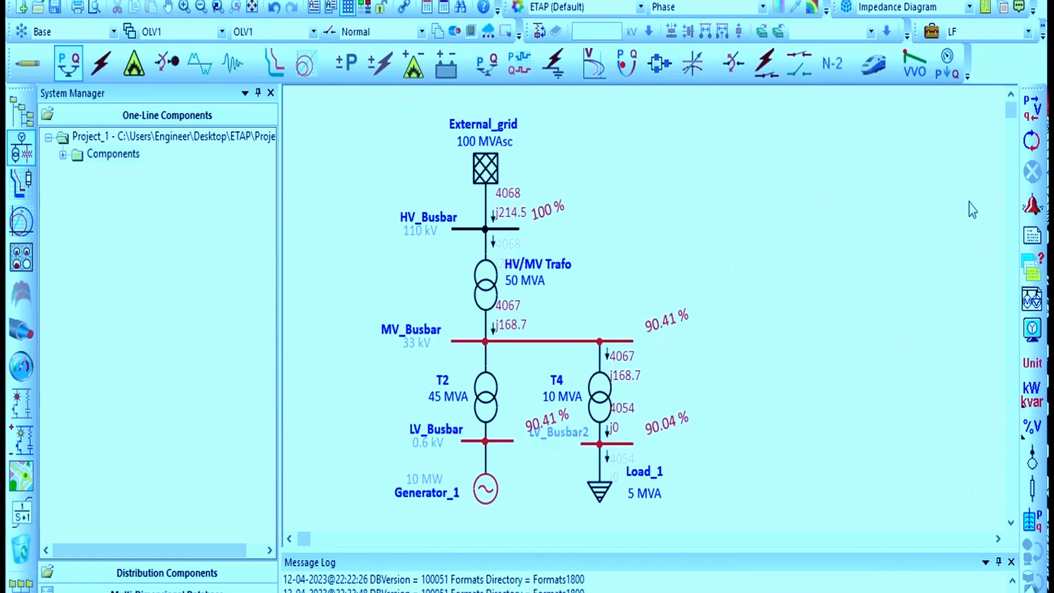
Toggle the unit labels on the load flow results shown on the diagram
left_click(1041, 367)
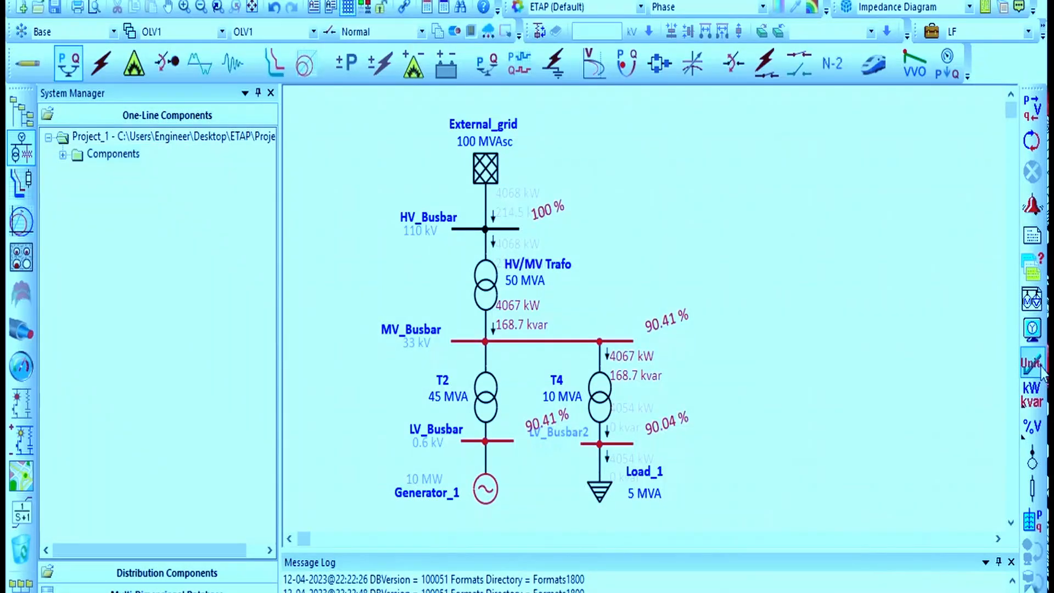
left_click(1041, 367)
left_click(1041, 368)
left_click(1041, 368)
left_click(1041, 368)
left_click(1041, 367)
left_click(1042, 368)
left_click(1041, 368)
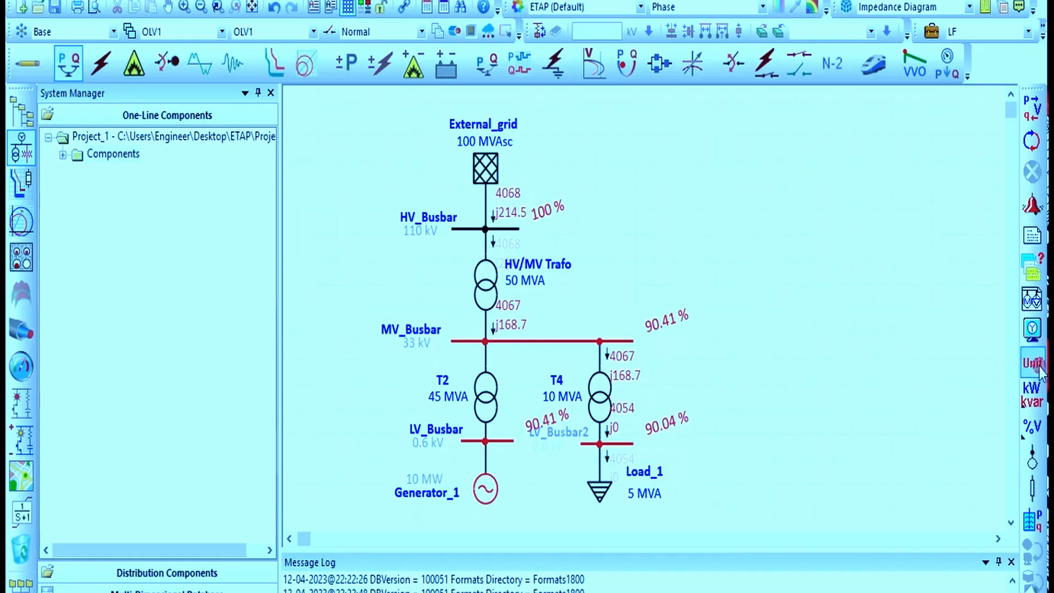
left_click(1041, 368)
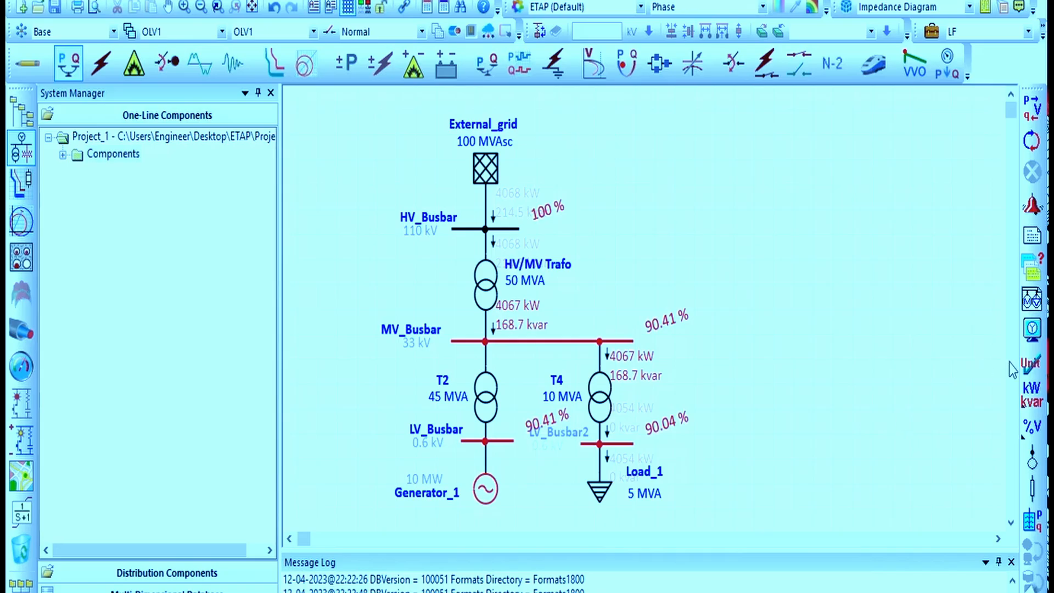
Cycle the displayed result quantities between kW/kvar, kVA/Amp and kvar, and show units
left_click(1032, 394)
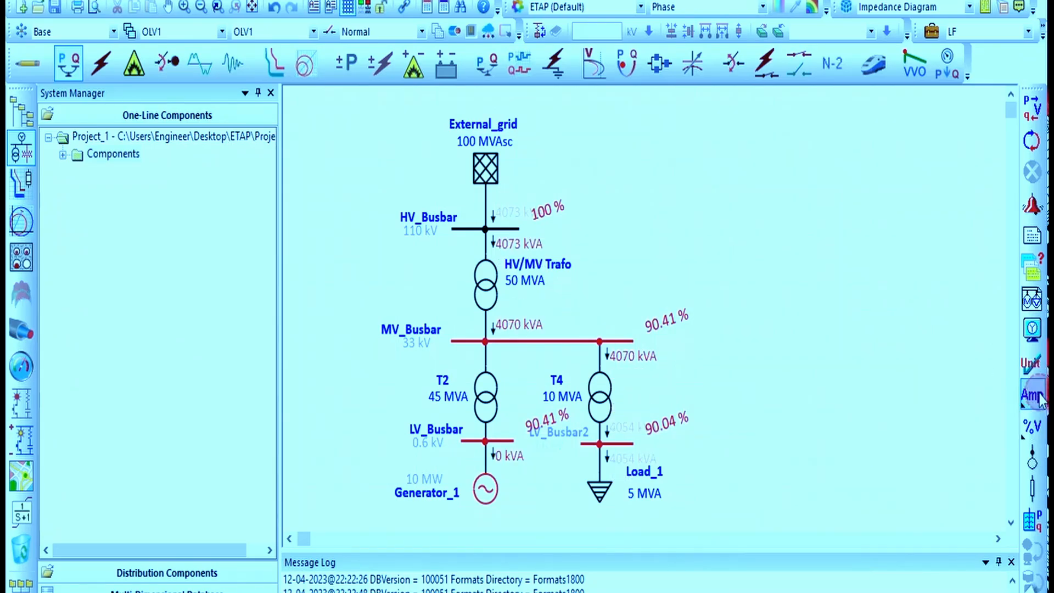
left_click(1037, 396)
left_click(1038, 396)
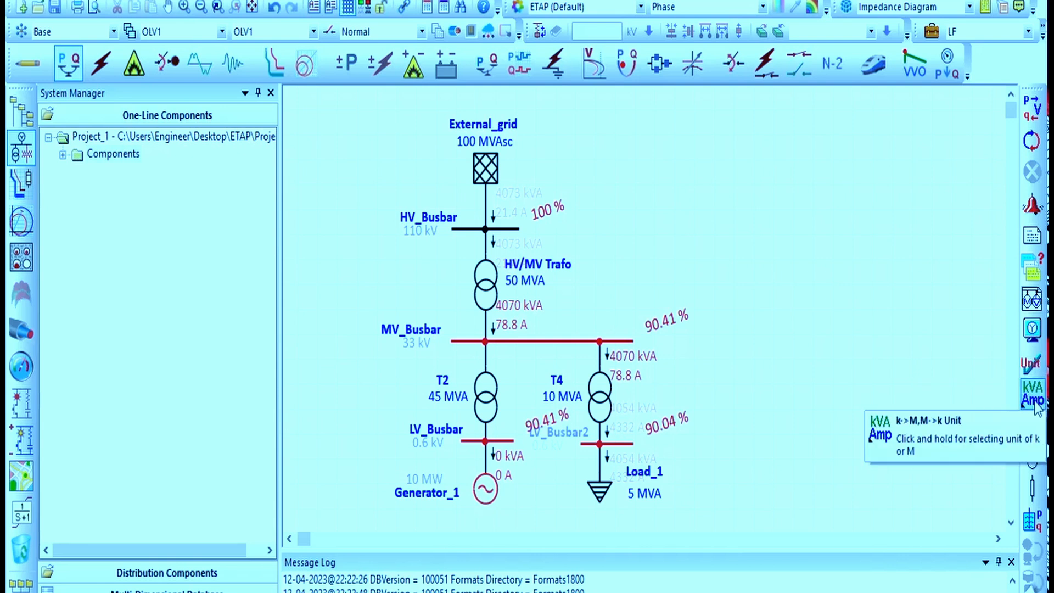
left_click(1035, 404)
left_click(1036, 404)
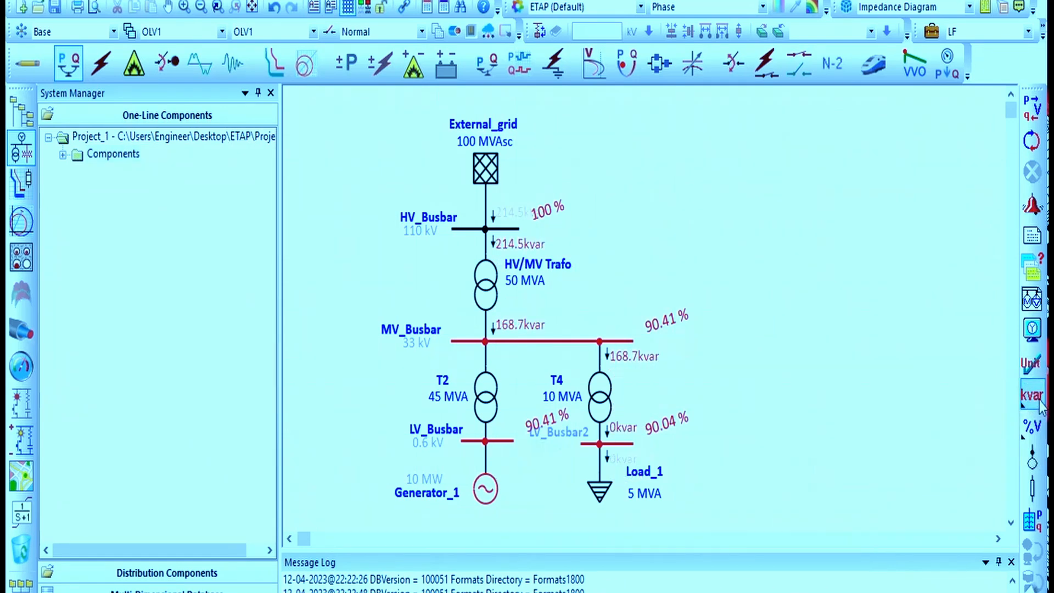
left_click(1032, 396)
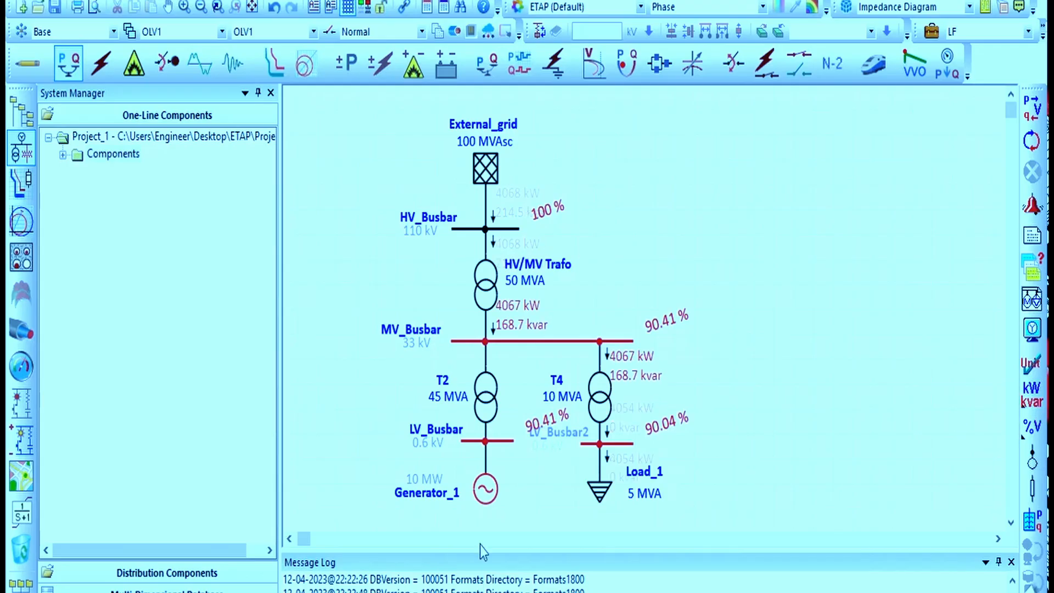
left_click(1032, 364)
Review the Alert page of the LF load flow study case settings
left_click(930, 34)
left_click(446, 73)
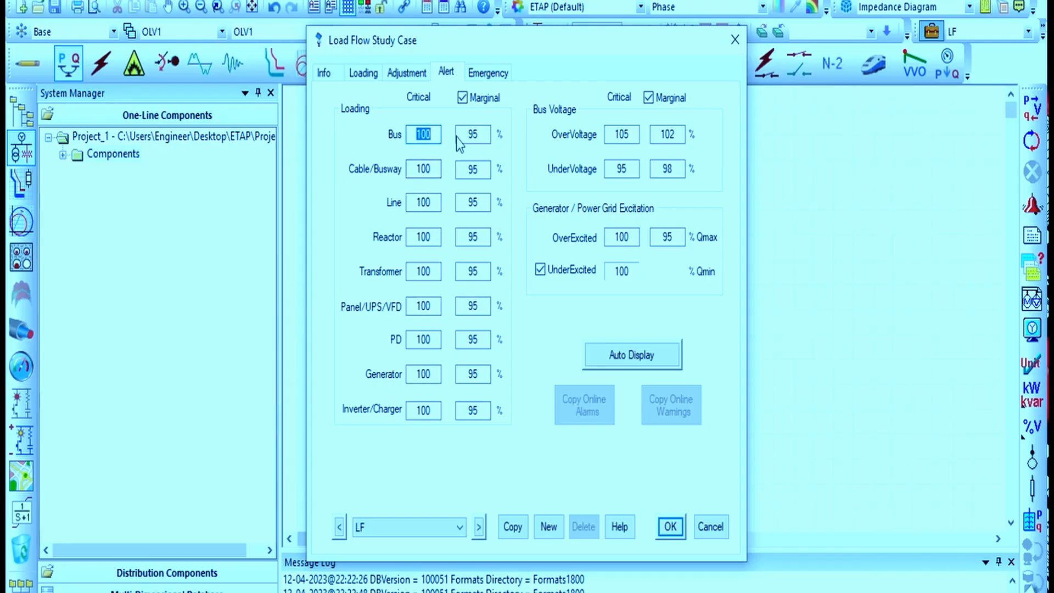
left_click(734, 39)
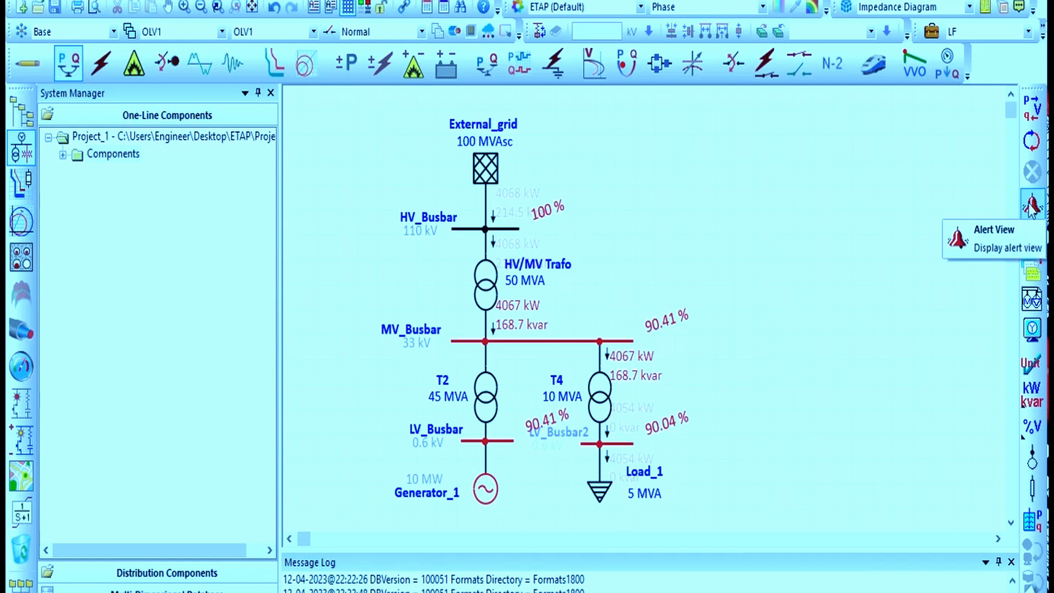
left_click(931, 31)
left_click(445, 72)
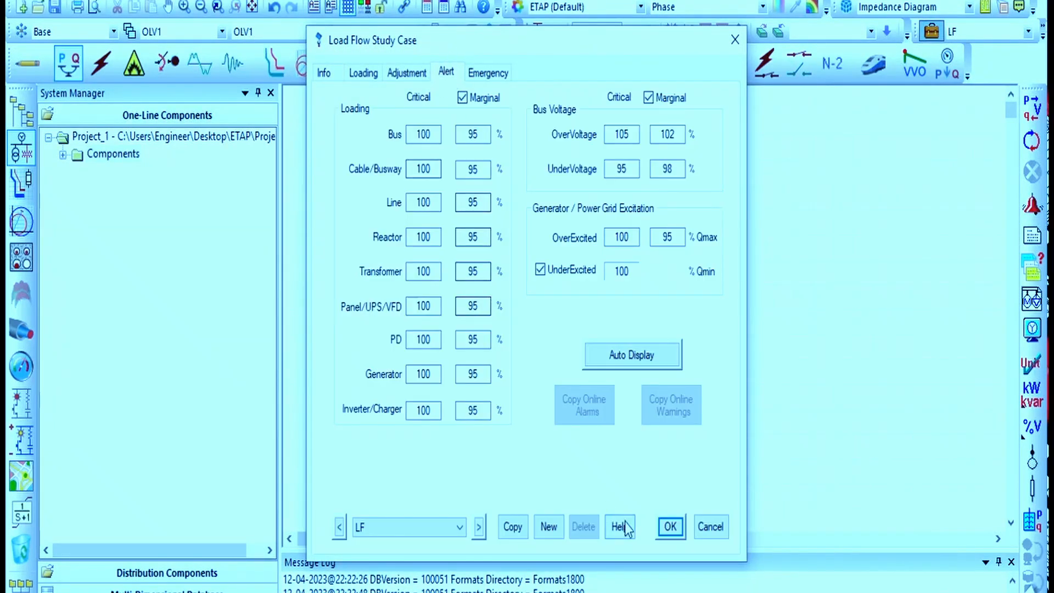
left_click(668, 527)
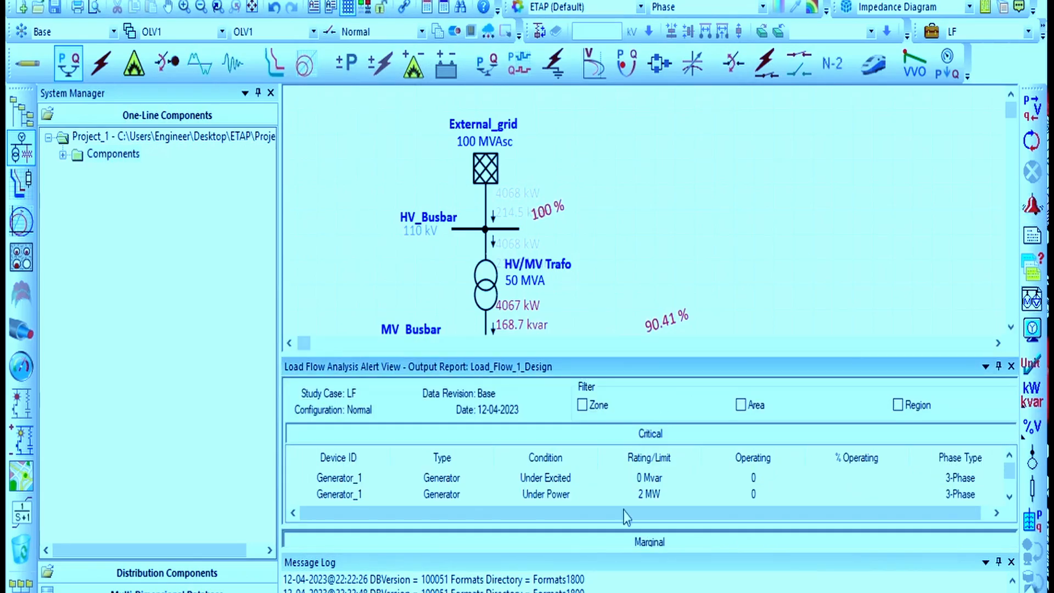
Enlarge the load flow alert view to examine the list of critical alerts
scroll(620, 502, "down", 2)
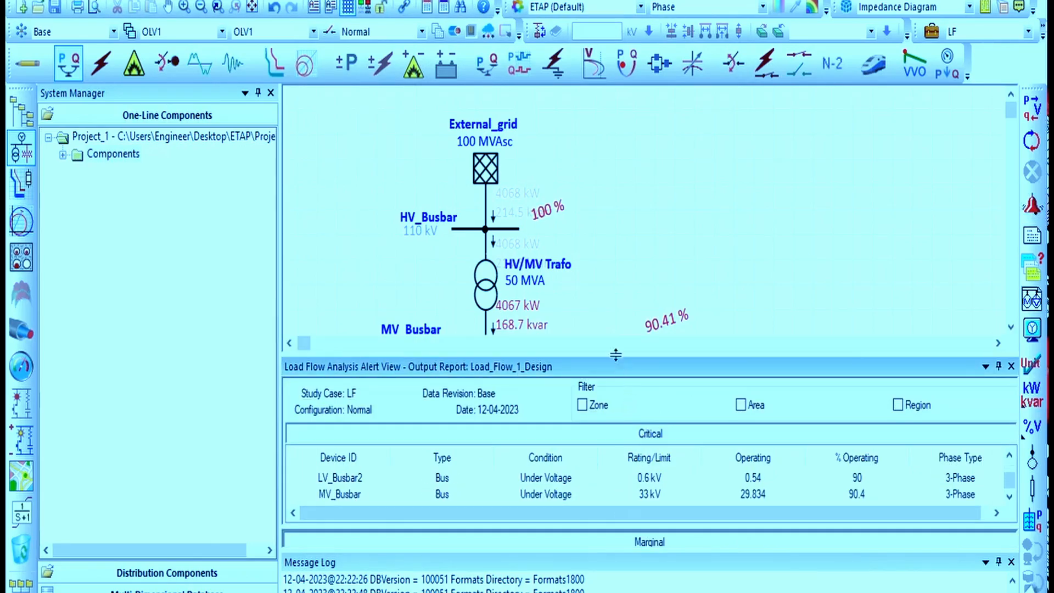
left_click_drag(615, 354, 603, 197)
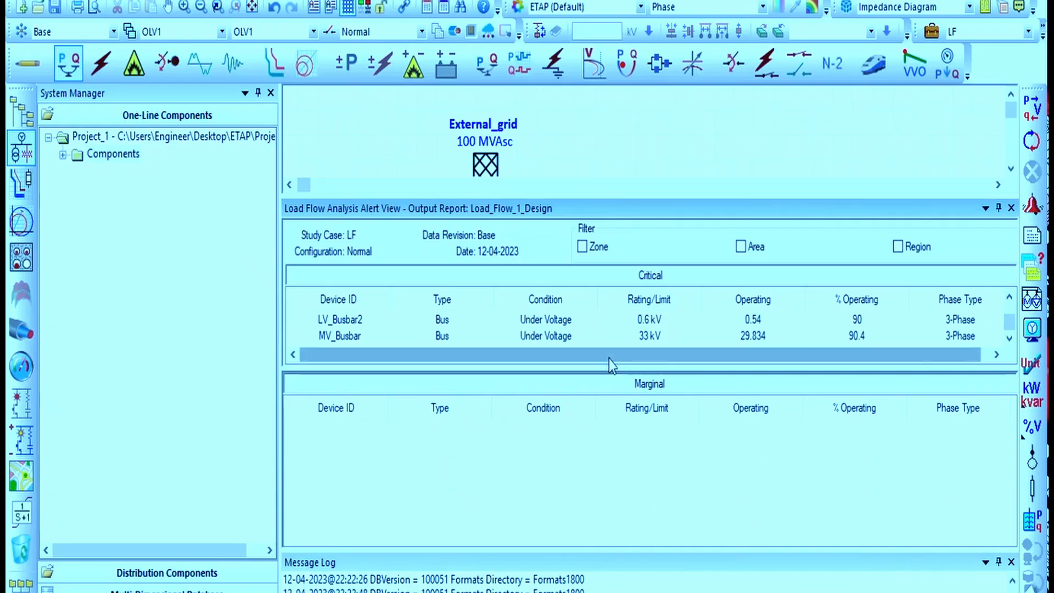
left_click_drag(608, 359, 625, 483)
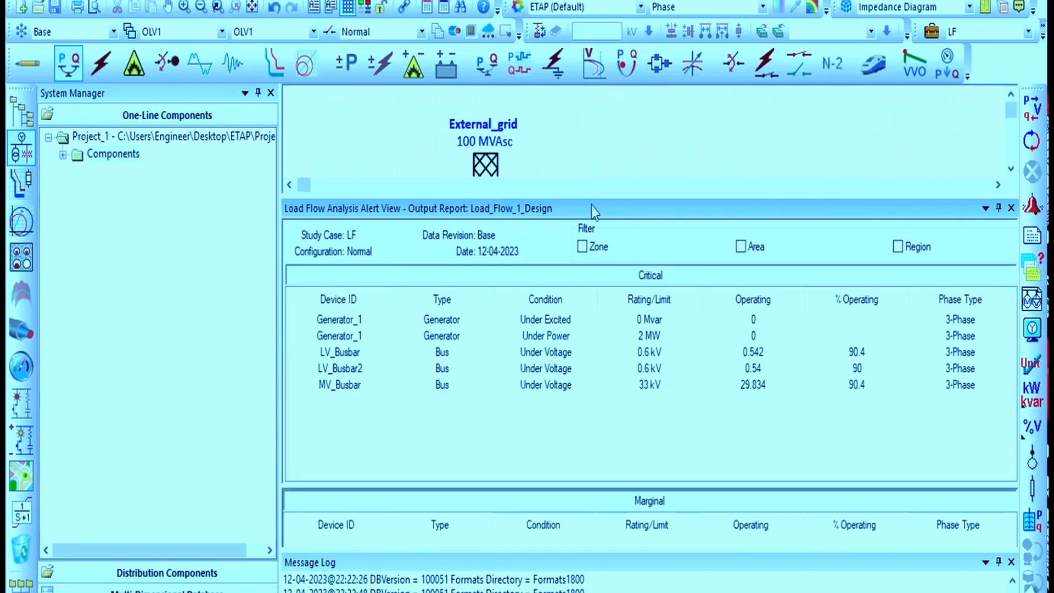
left_click_drag(587, 197, 584, 262)
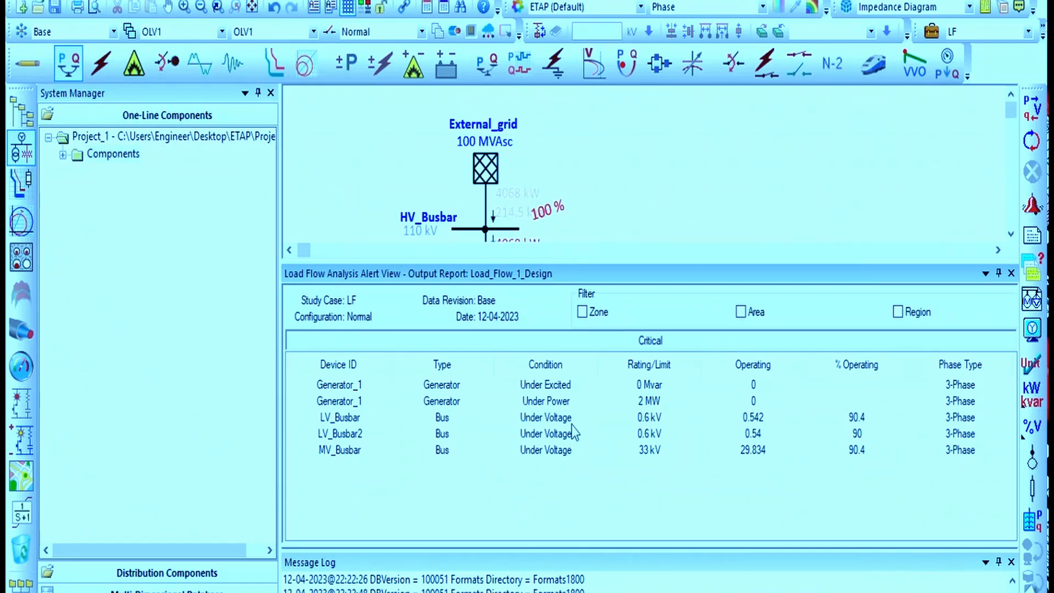
left_click_drag(626, 262, 626, 358)
Set the Bus marginal loading alert to 85% in the LF study case
left_click(931, 31)
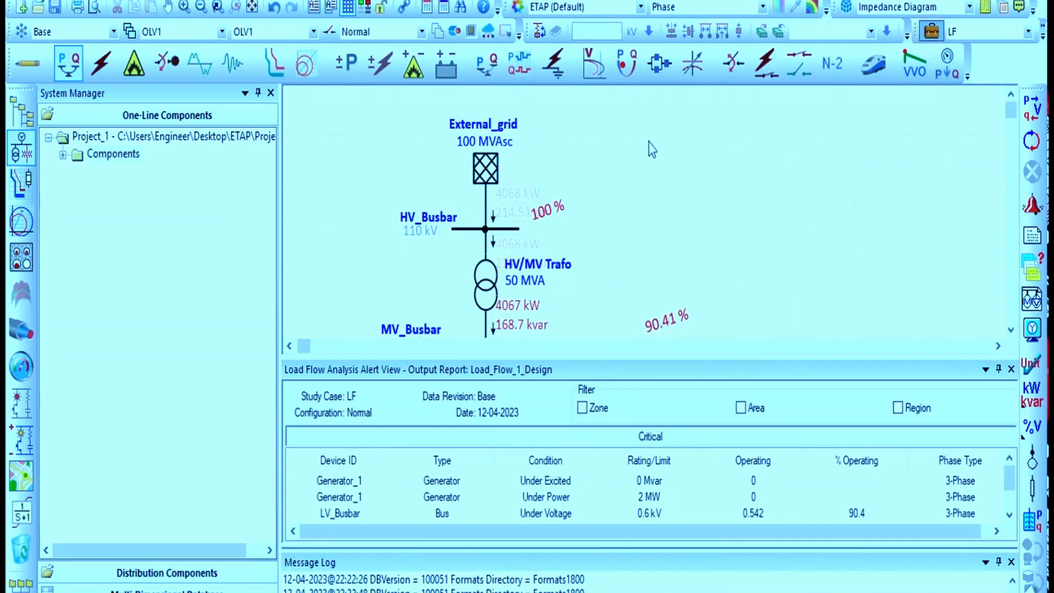
left_click(363, 73)
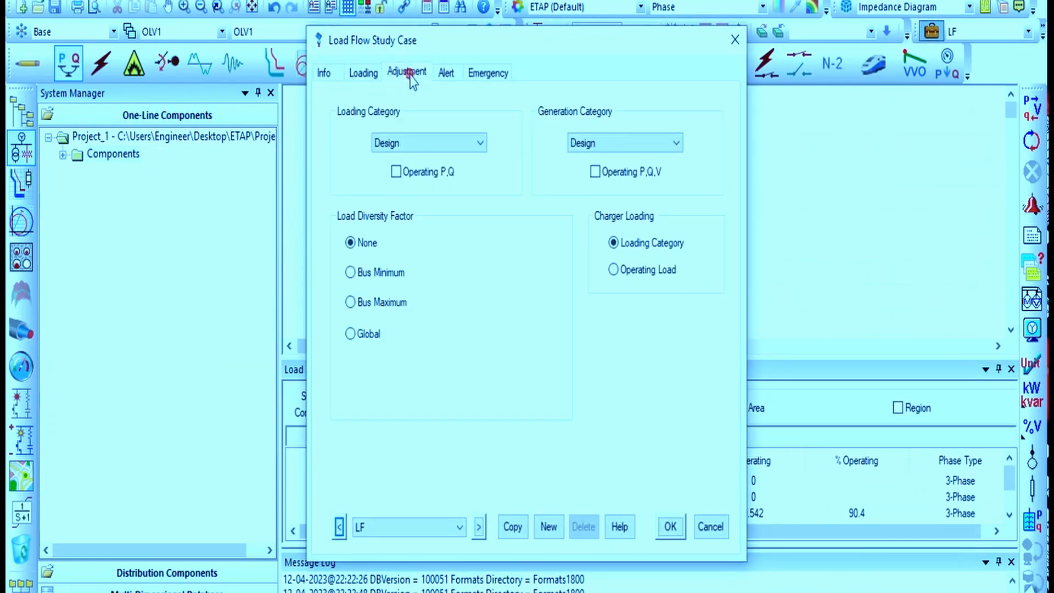
left_click(406, 72)
left_click(364, 73)
left_click(323, 73)
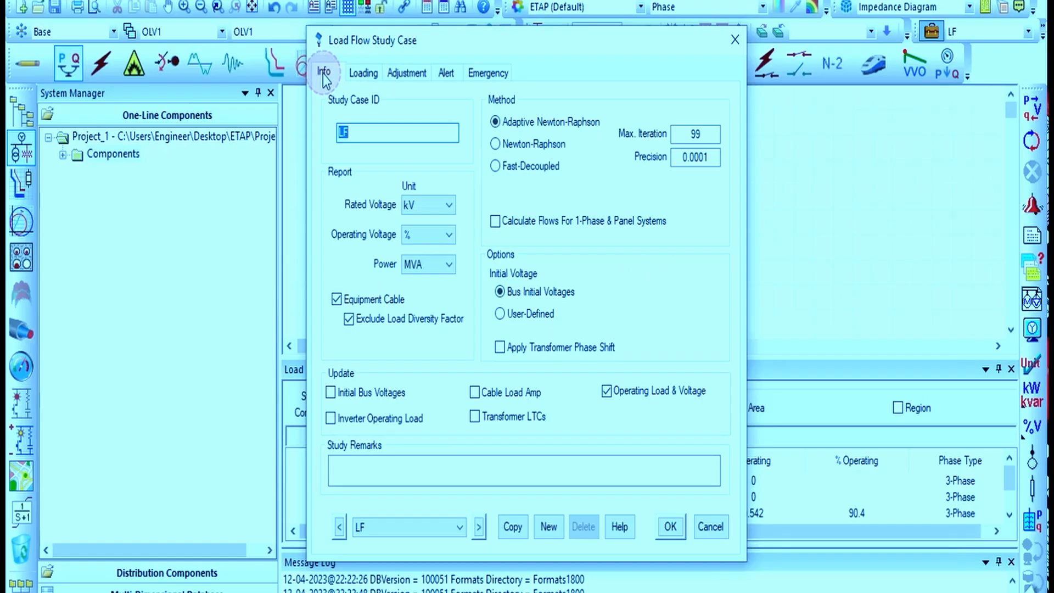
left_click(406, 72)
left_click(444, 74)
double_click(472, 134)
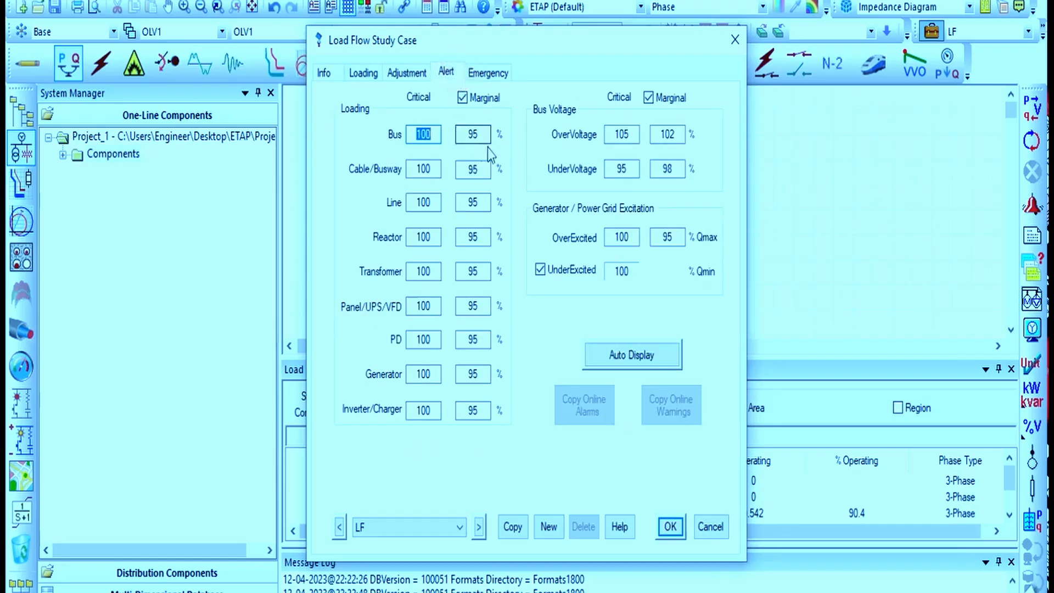
type("8")
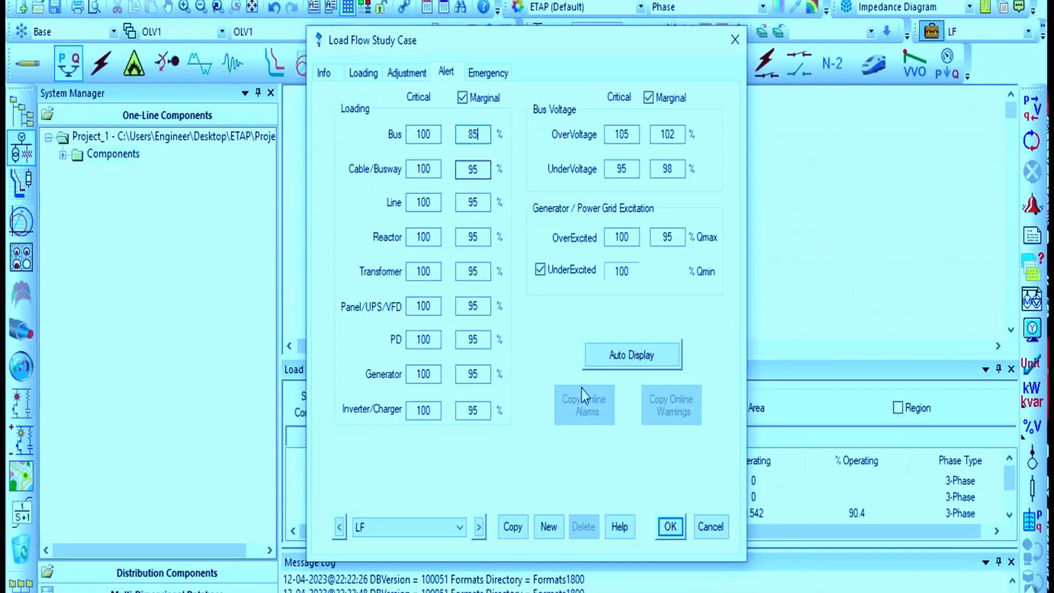
left_click(671, 528)
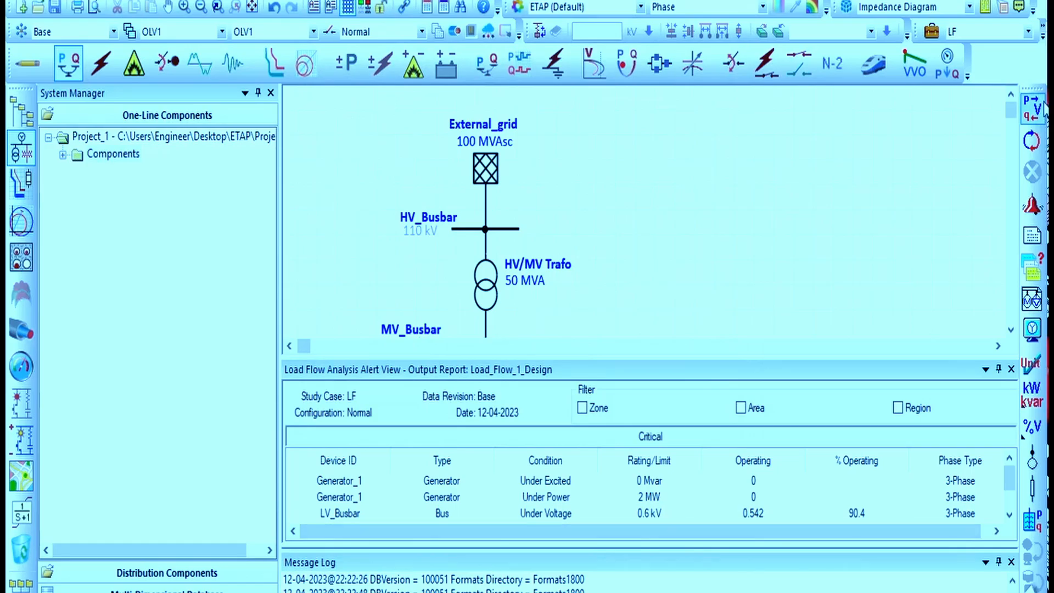
Rerun the load flow and scroll through the critical alerts in the alert view
left_click(1040, 107)
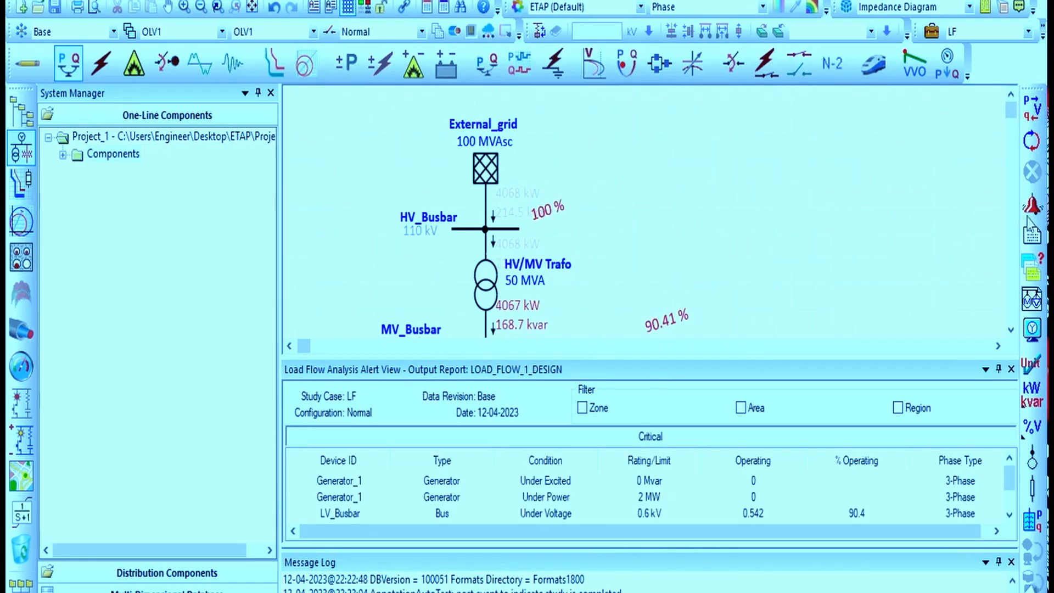
scroll(647, 483, "down", 1)
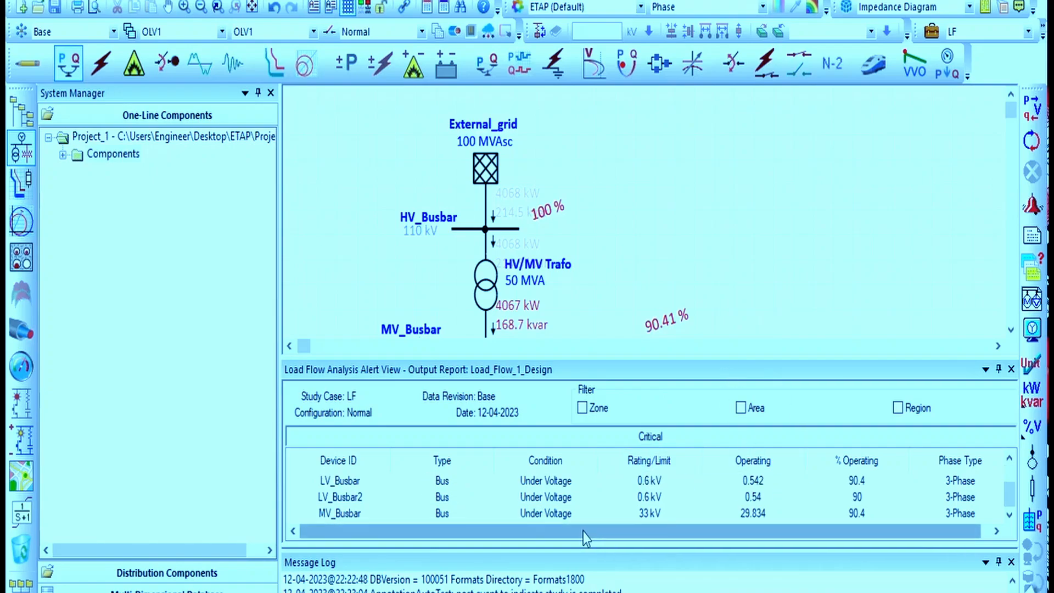
left_click_drag(581, 531, 452, 534)
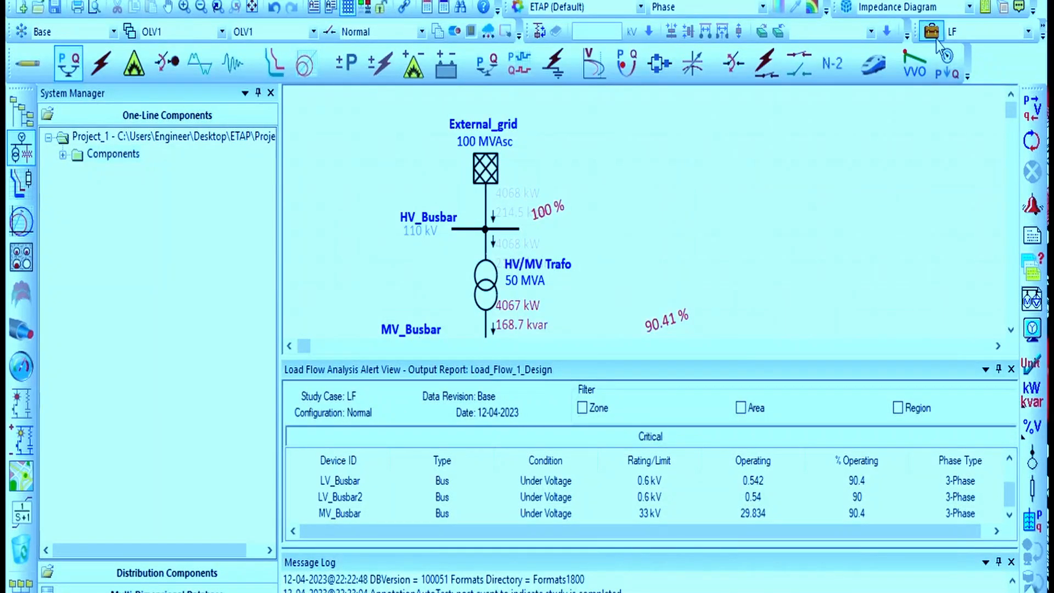
Set the Bus marginal loading alert to 95% and the critical undervoltage alert to 85%
left_click(446, 71)
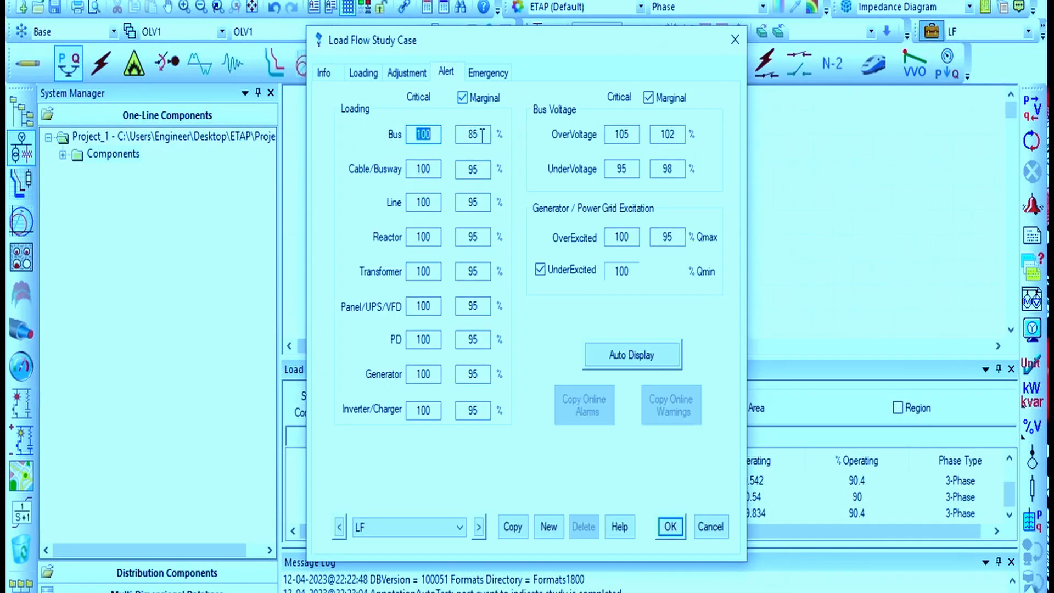
double_click(474, 135)
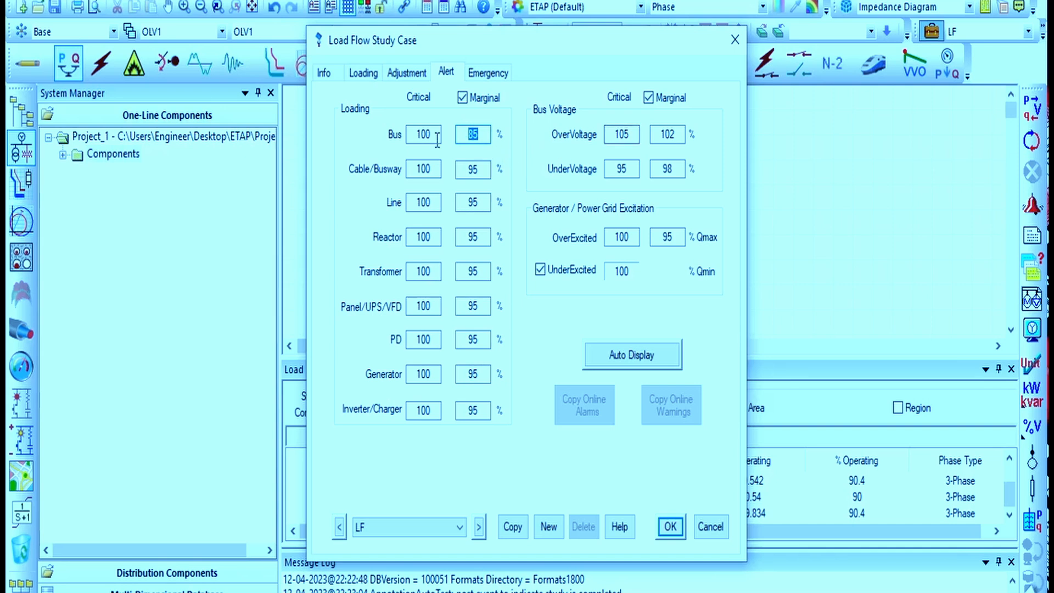
type("95")
double_click(606, 169)
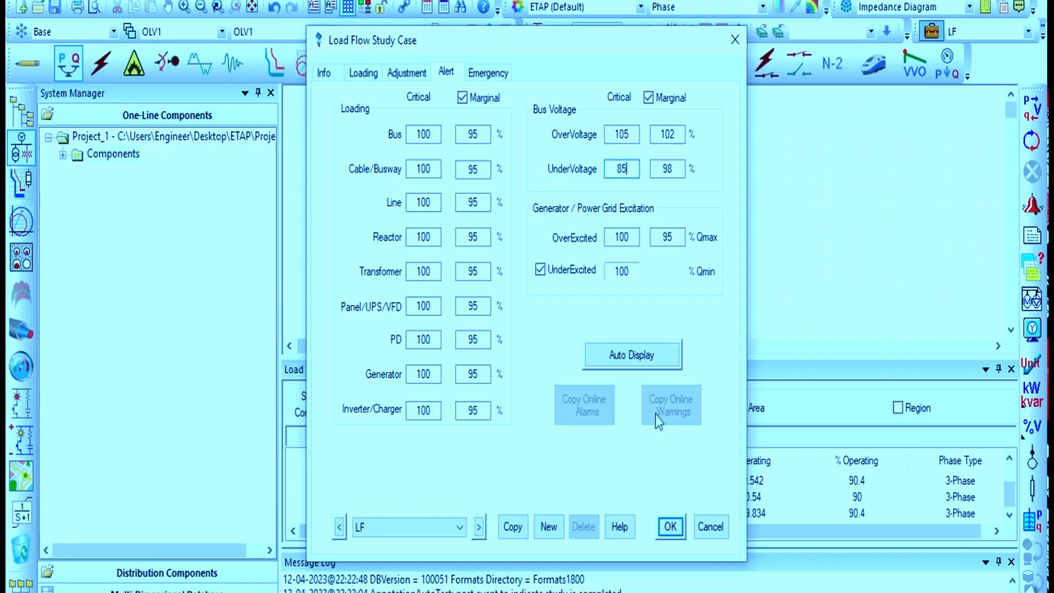
left_click(670, 527)
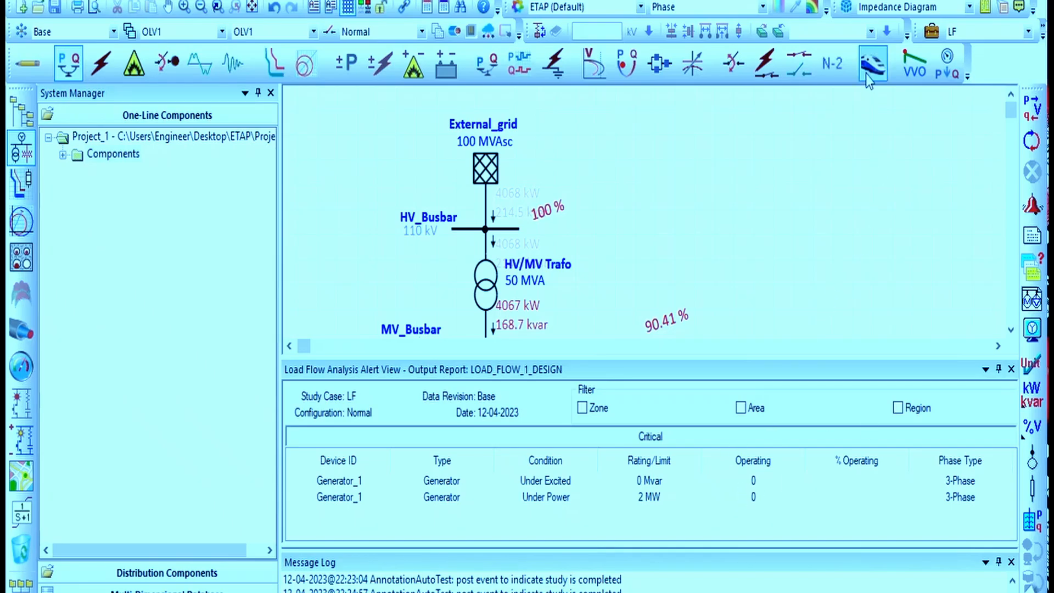
Set the critical undervoltage alert in the LF study case to 95%
left_click(931, 31)
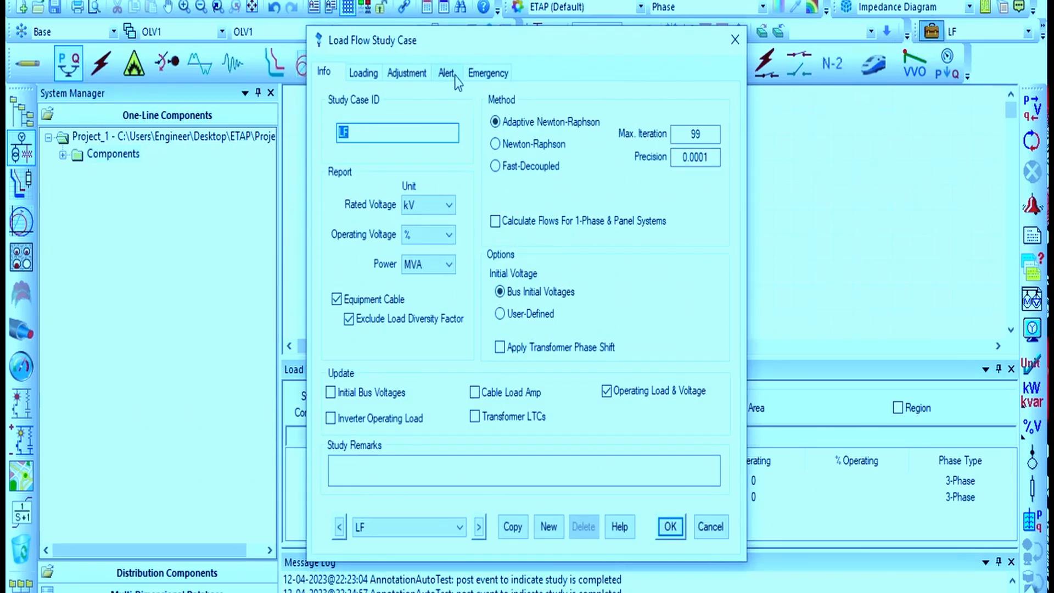
left_click(446, 73)
double_click(621, 169)
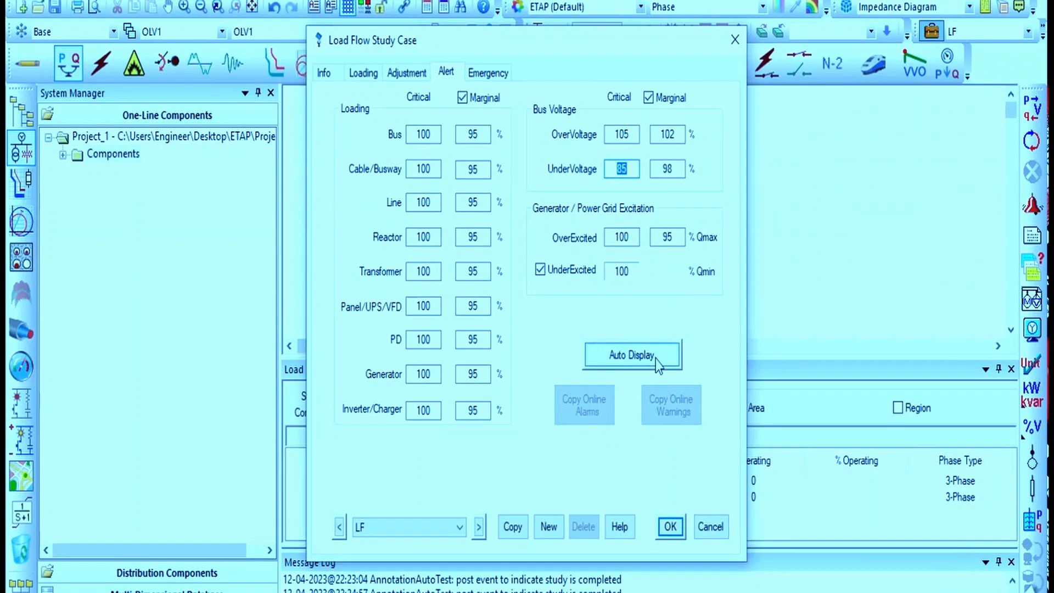
type("95")
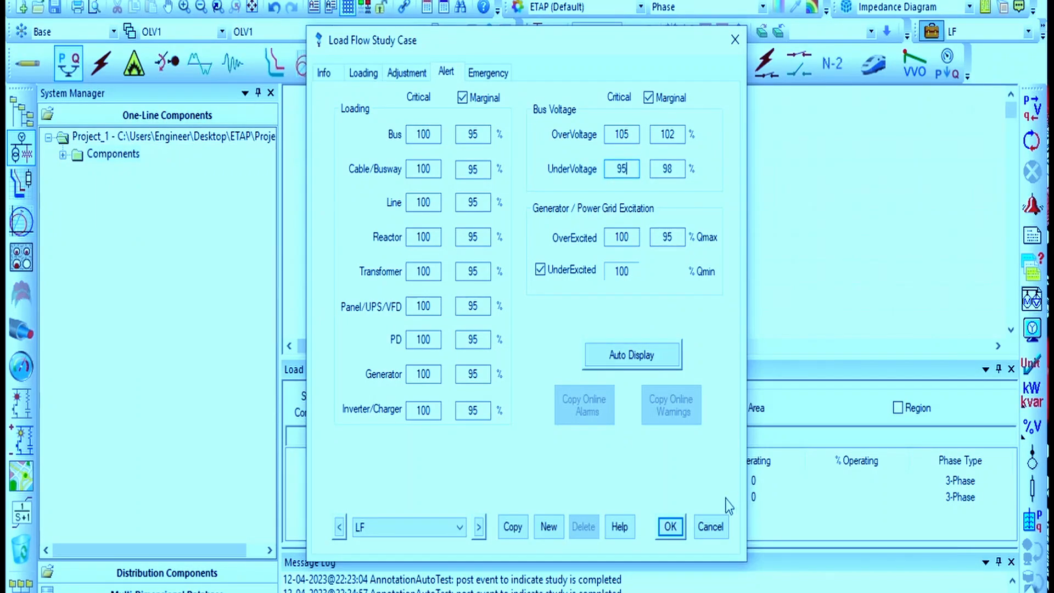
left_click(670, 527)
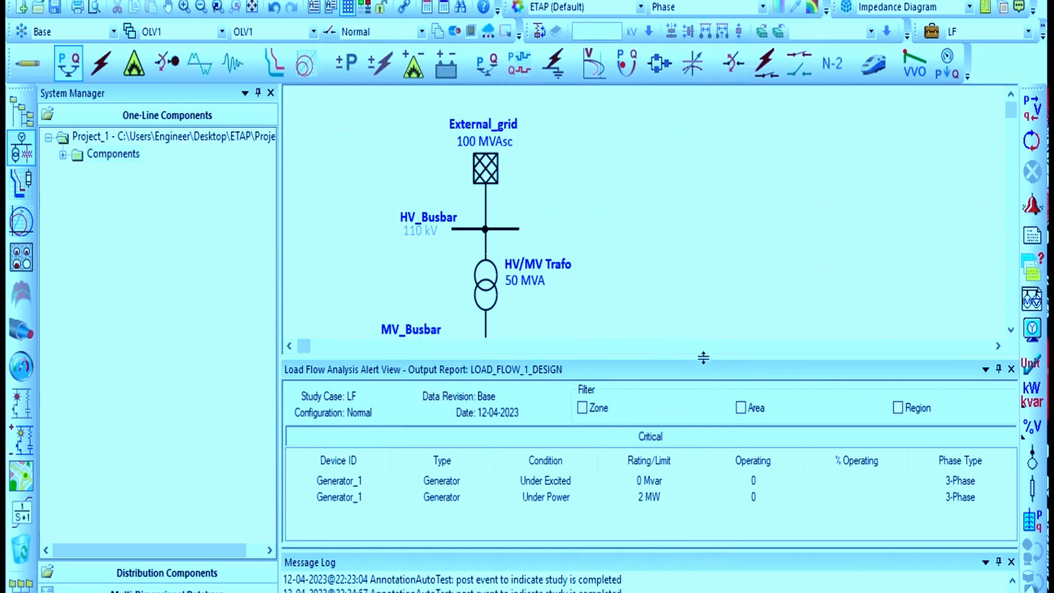
Shrink the alert view and rerun the load flow on the one-line diagram
left_click_drag(703, 357, 703, 489)
scroll(700, 263, "down", 6)
scroll(698, 261, "up", 3)
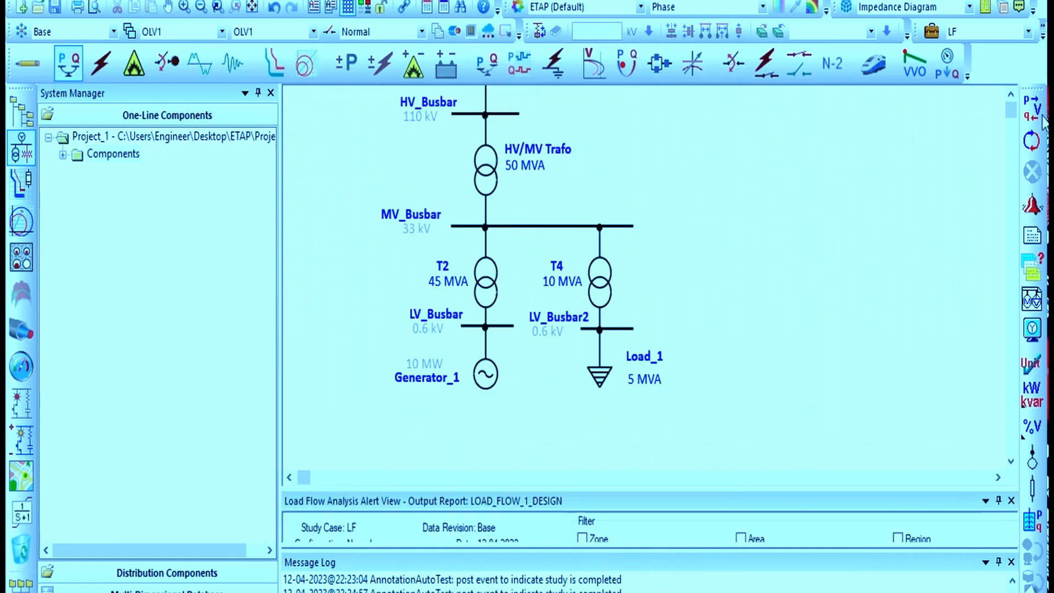
left_click(1032, 109)
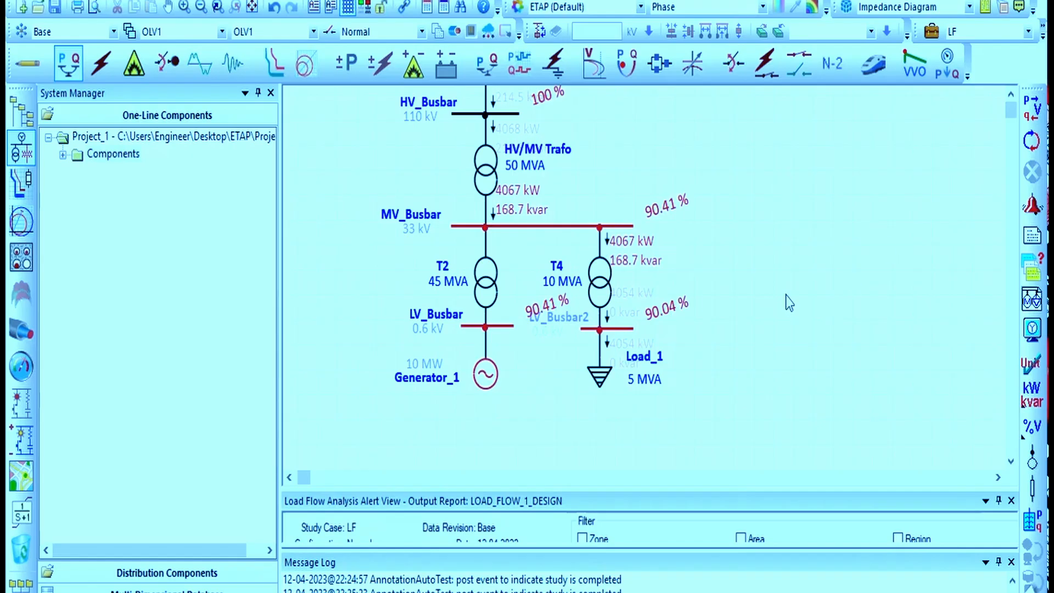
scroll(790, 303, "up", 1)
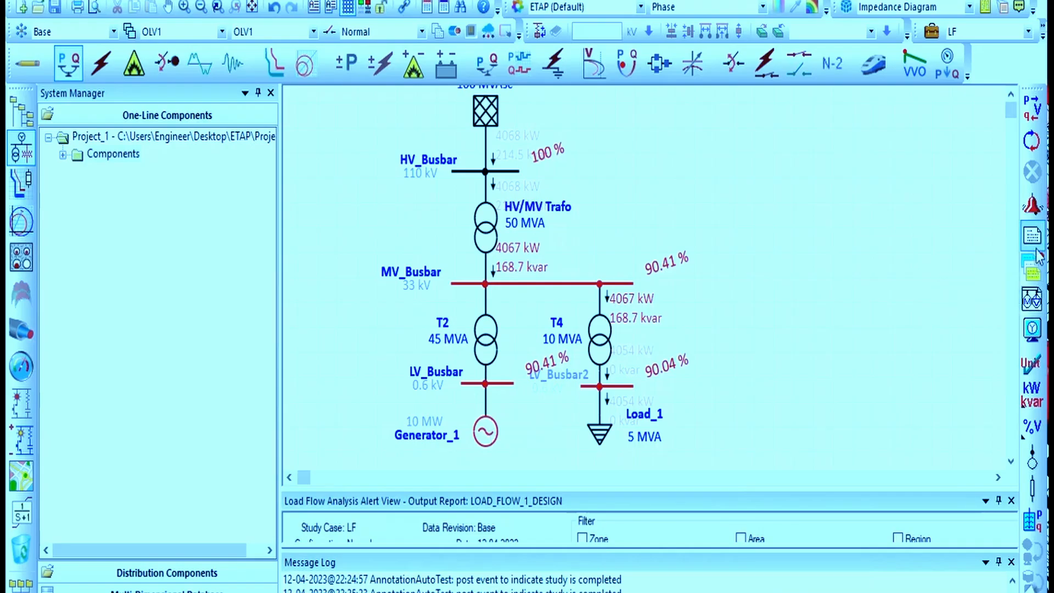
Open the Load Flow Analyzer to review the general info and bus results, then close it
left_click(1031, 285)
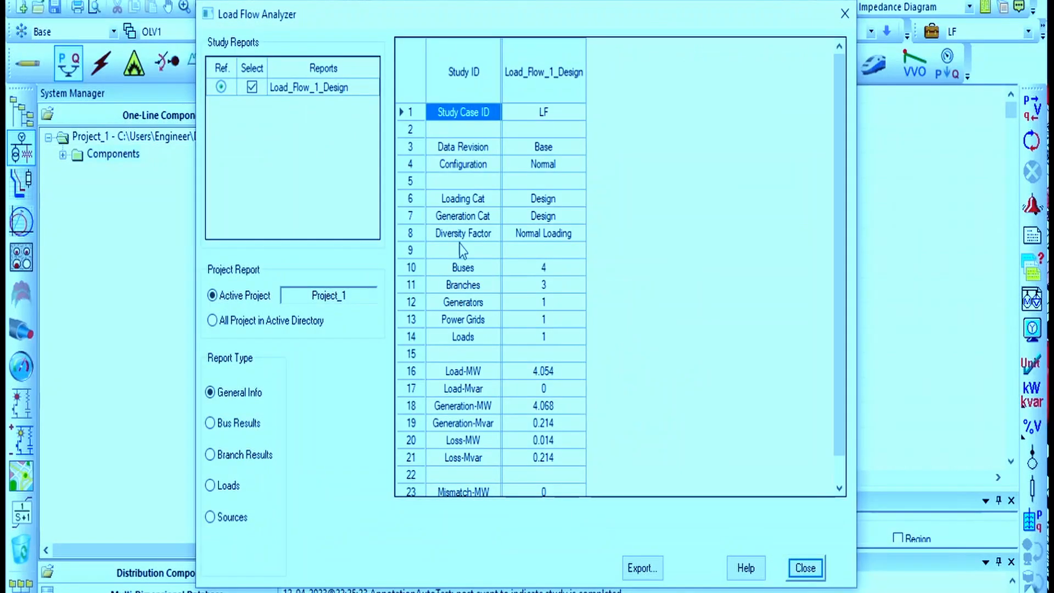
scroll(494, 264, "down", 1)
scroll(517, 260, "up", 1)
scroll(513, 269, "down", 1)
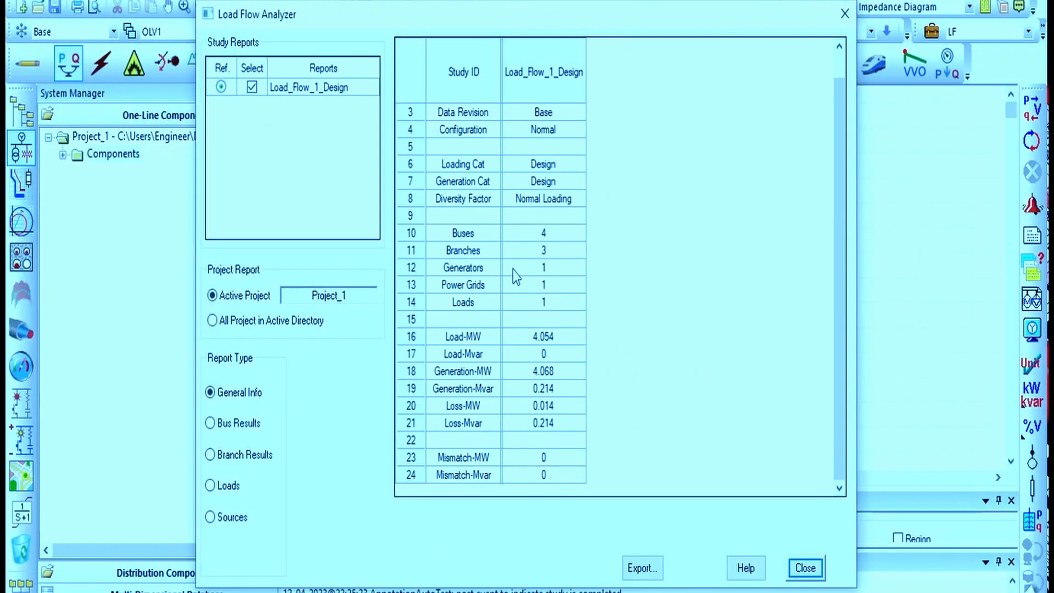
left_click(242, 422)
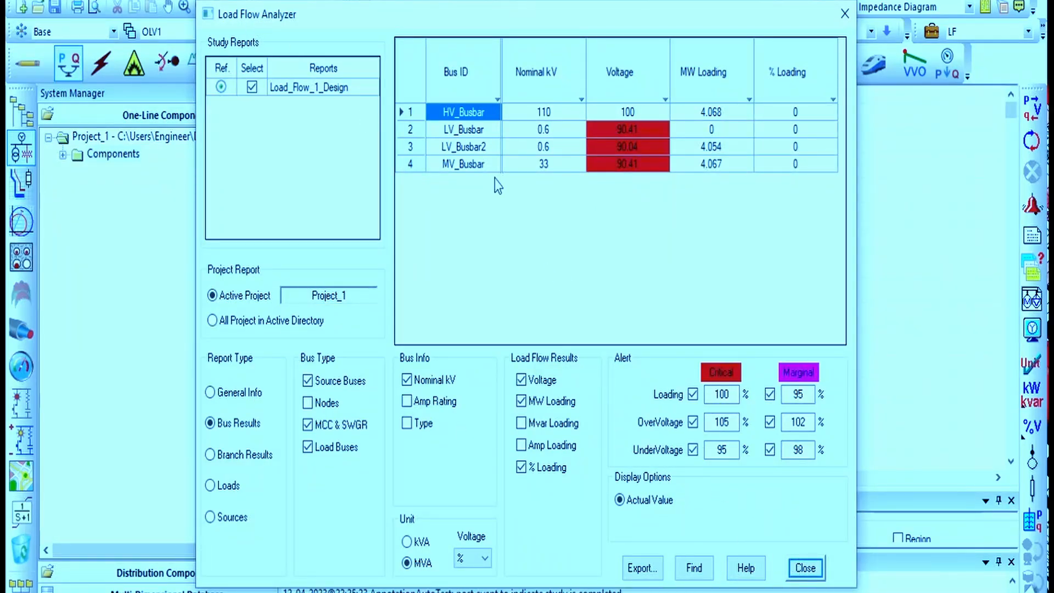
left_click(805, 567)
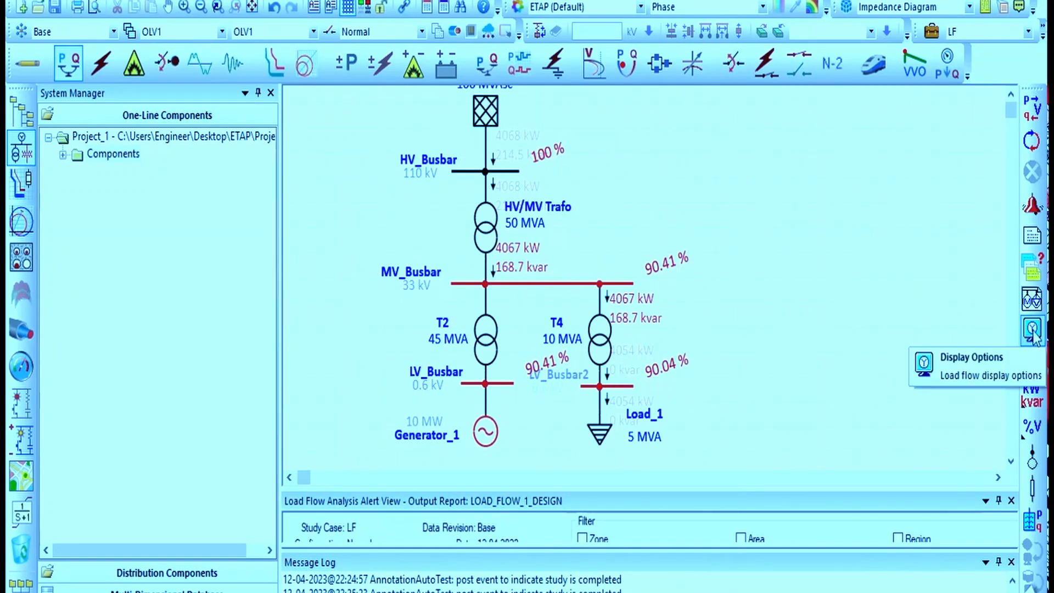
Open the load flow display options and show power flows as MW with MVA units
left_click(1032, 329)
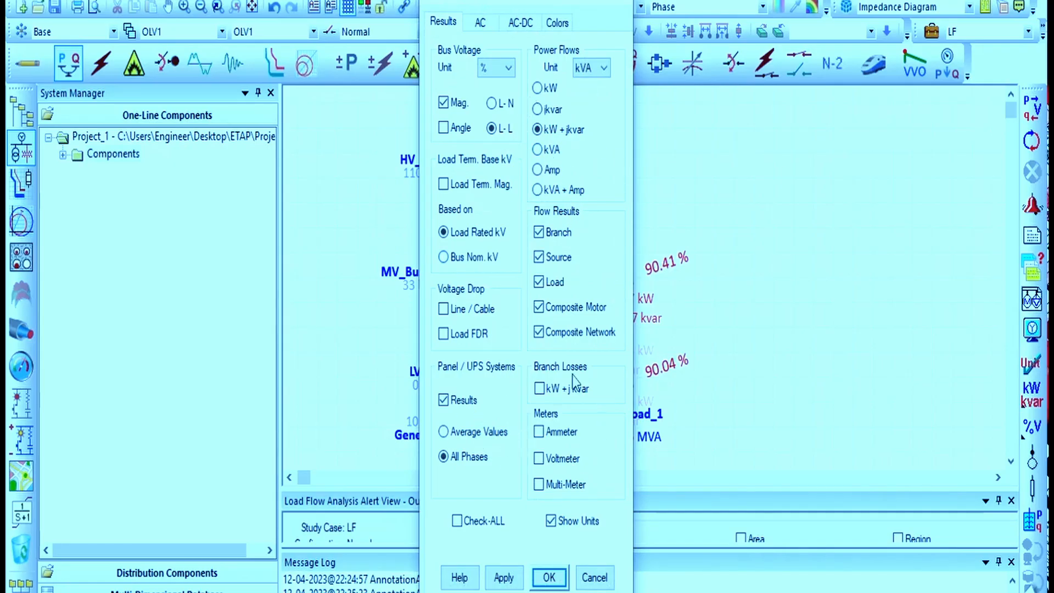
left_click(537, 89)
left_click(603, 67)
left_click(595, 102)
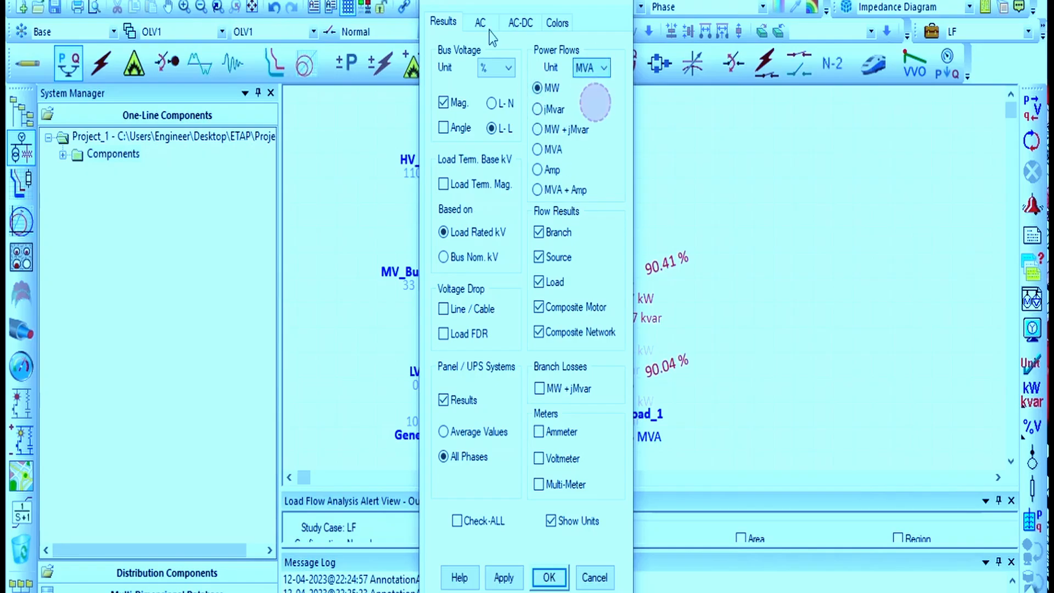
Review the AC, AC-DC and Colors pages of the display options and apply the display settings
left_click(481, 22)
left_click(519, 22)
left_click(556, 22)
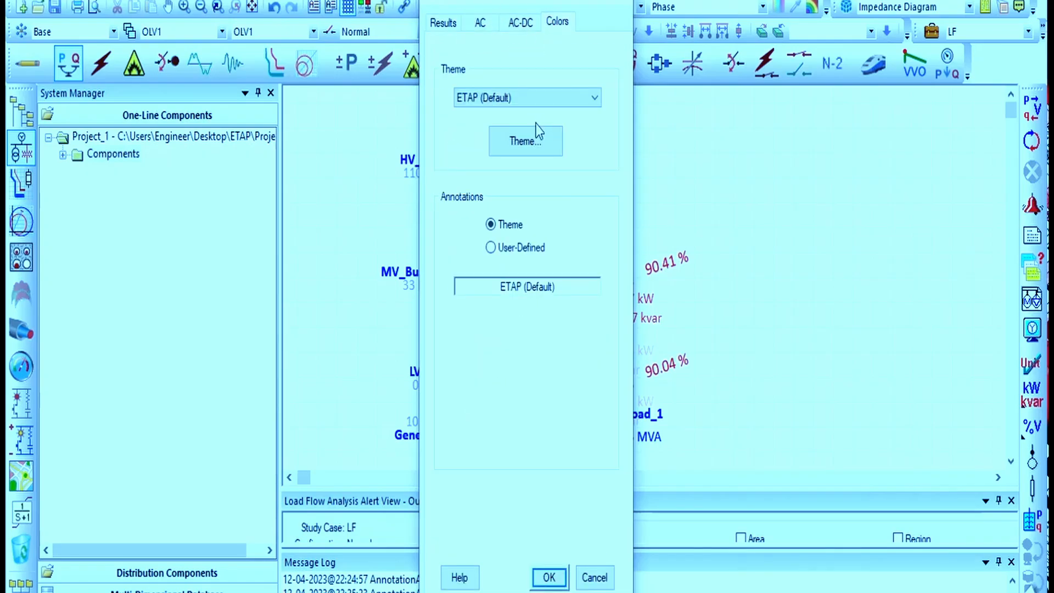
left_click(485, 23)
left_click(516, 23)
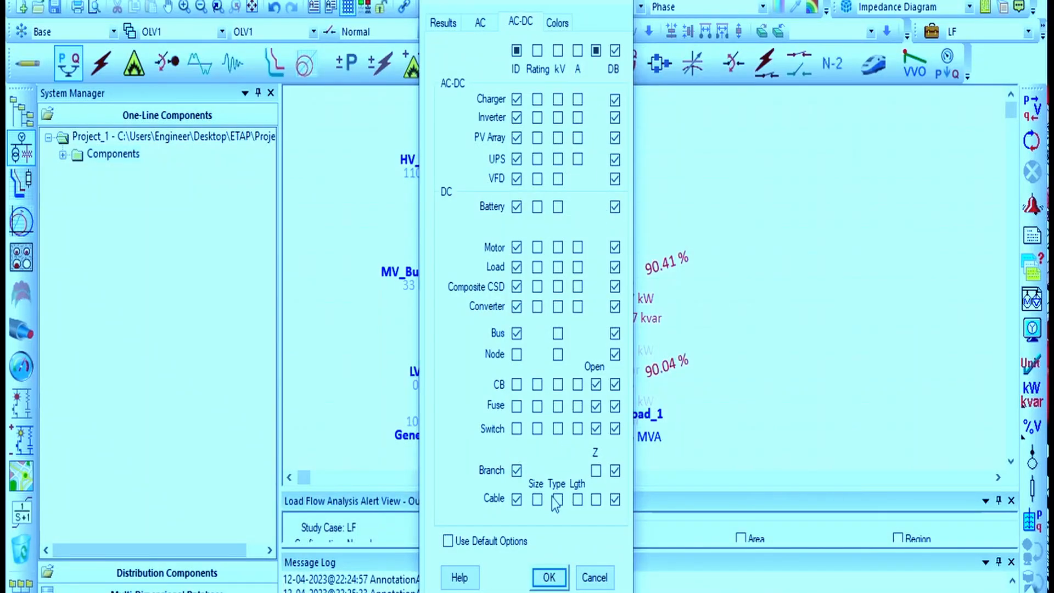
left_click(481, 23)
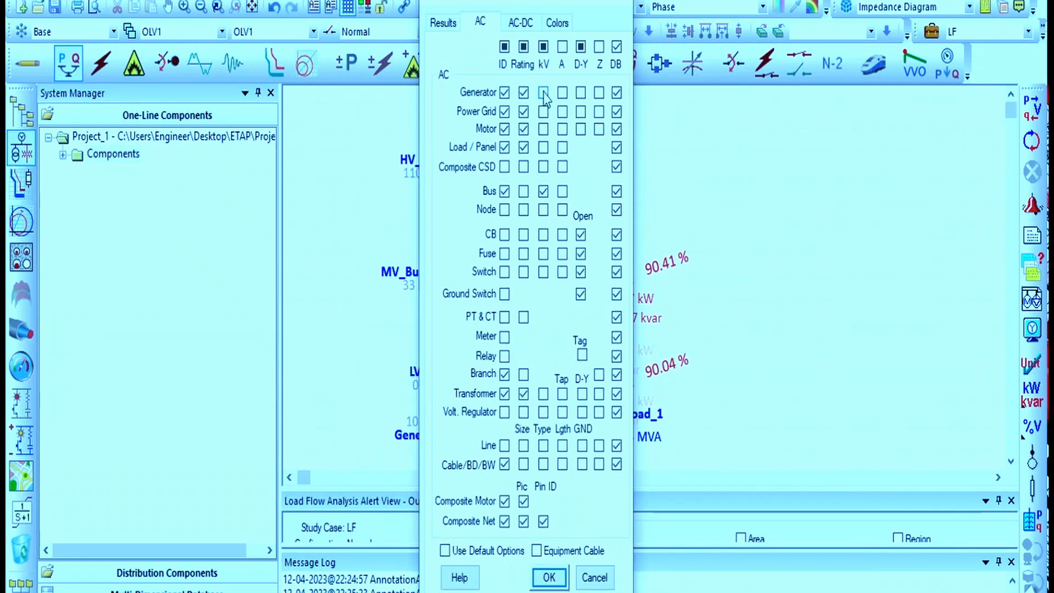
left_click(549, 577)
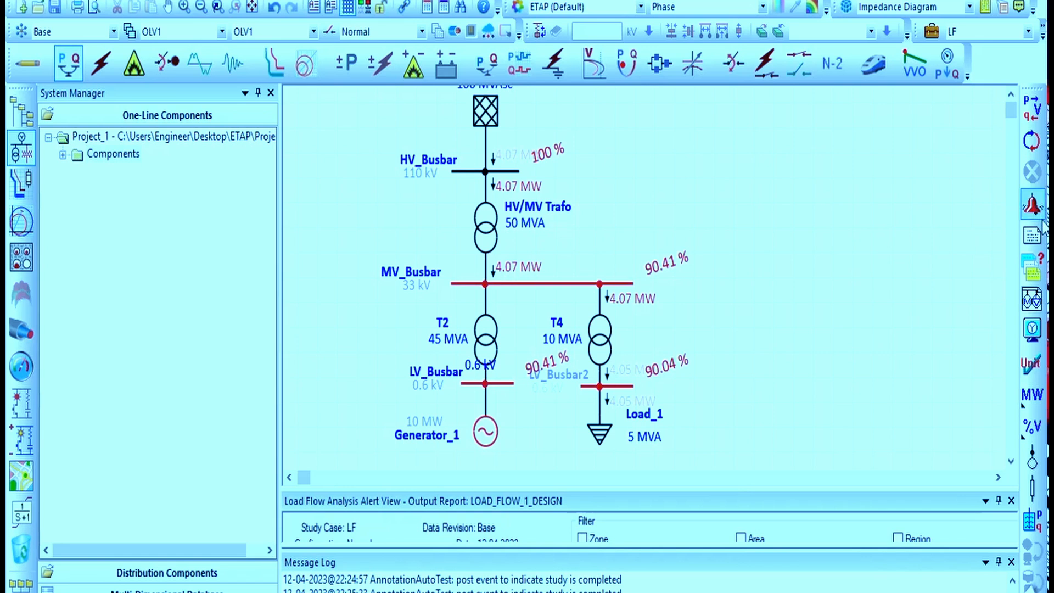
Toggle the one-line diagram's voltage display unit to percent
left_click(1032, 427)
left_click(1032, 427)
left_click(1037, 433)
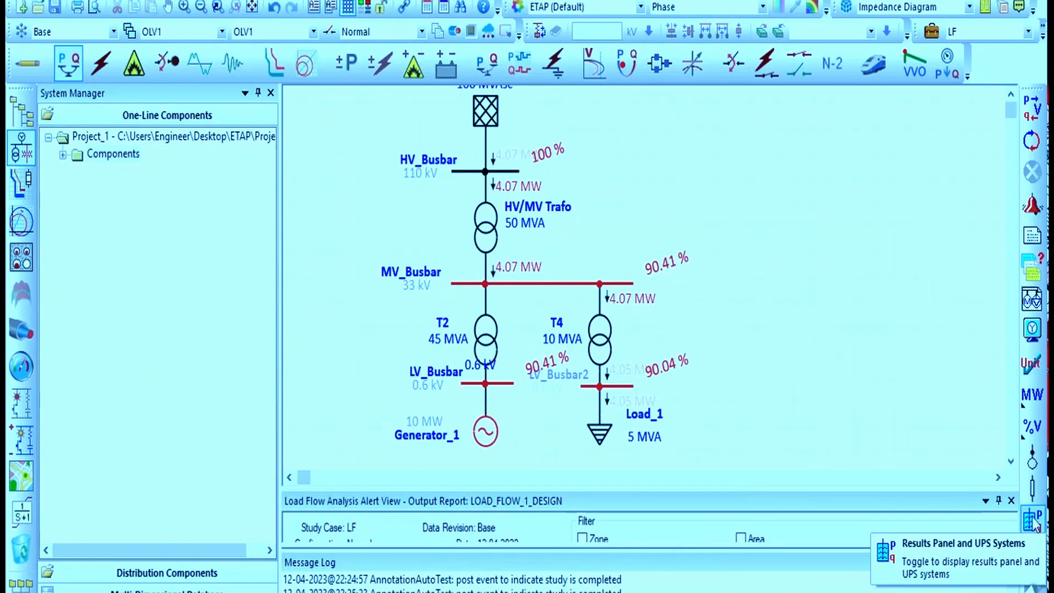
Open the Load Flow Report Manager and examine the report lists under Input, Result and Summary
left_click(1032, 241)
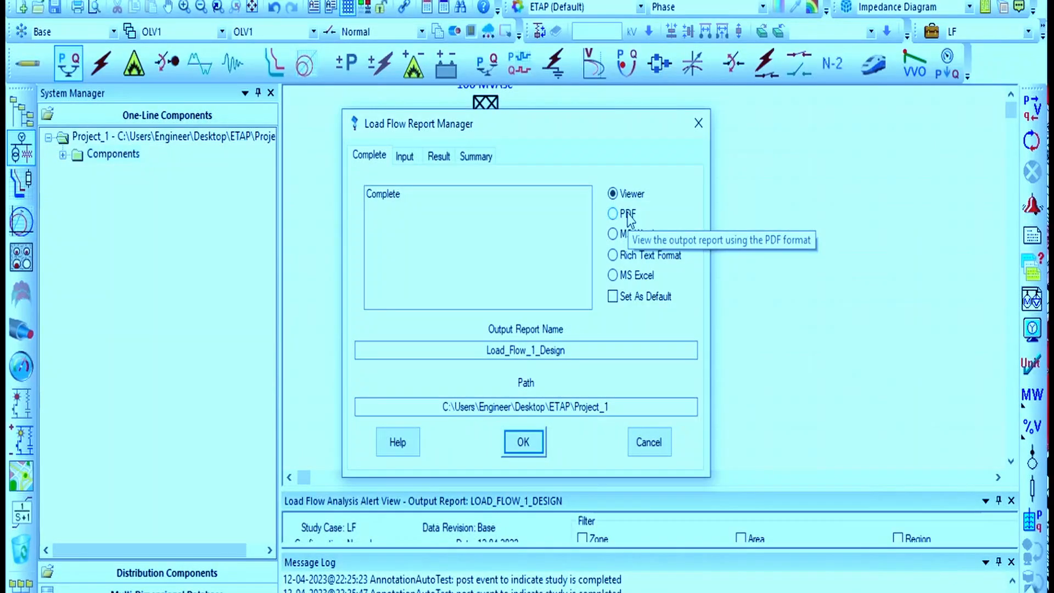
left_click(421, 162)
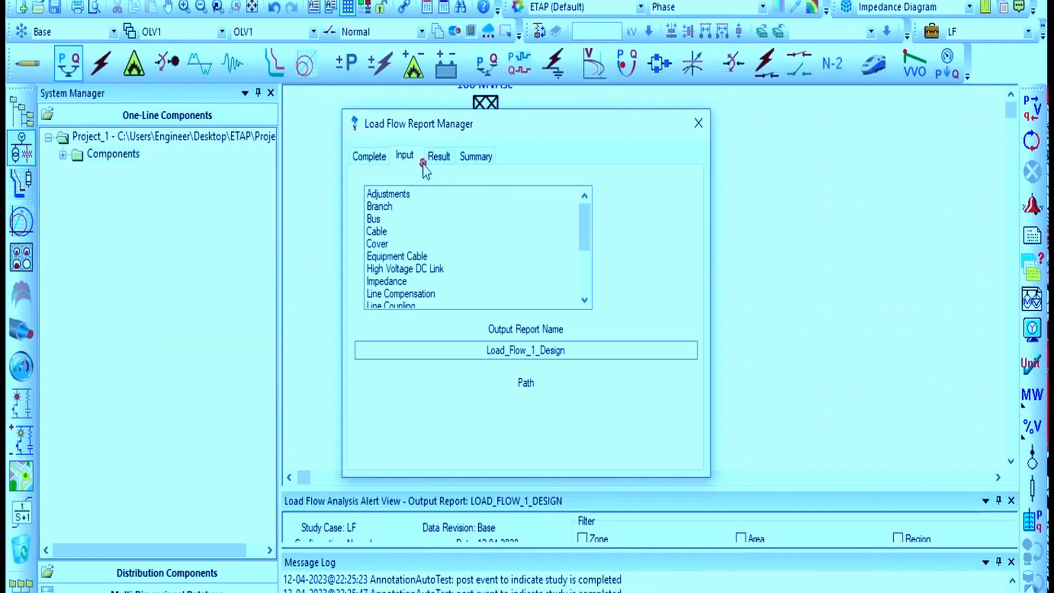
left_click(378, 161)
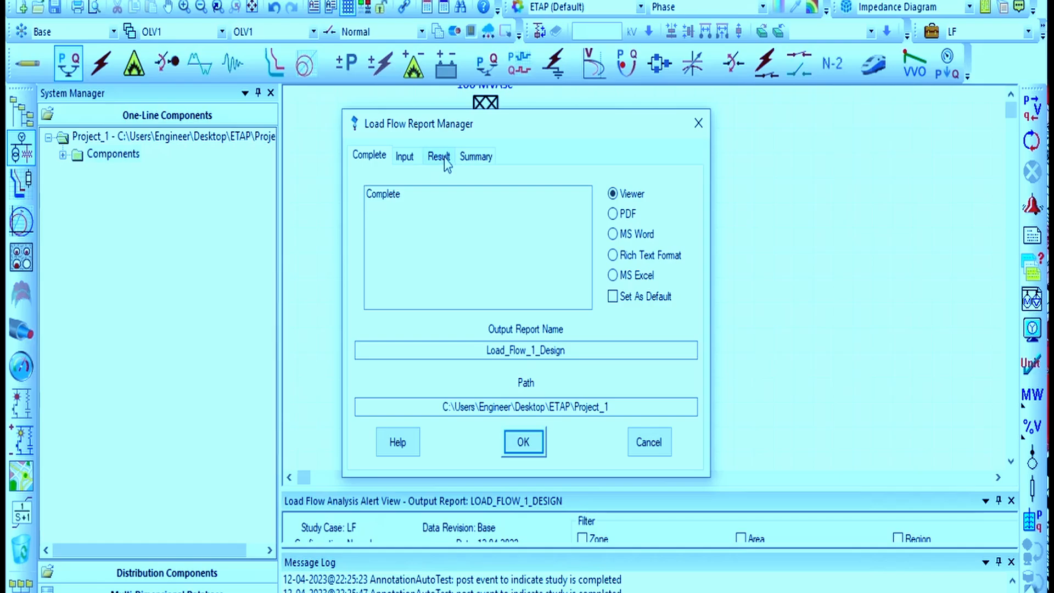
left_click(415, 162)
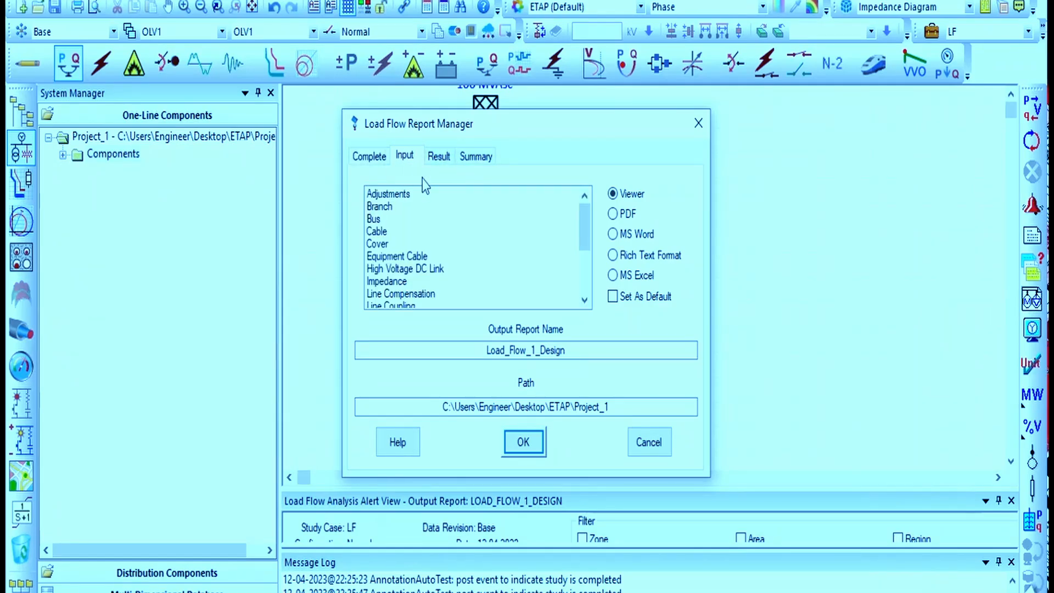
left_click(475, 157)
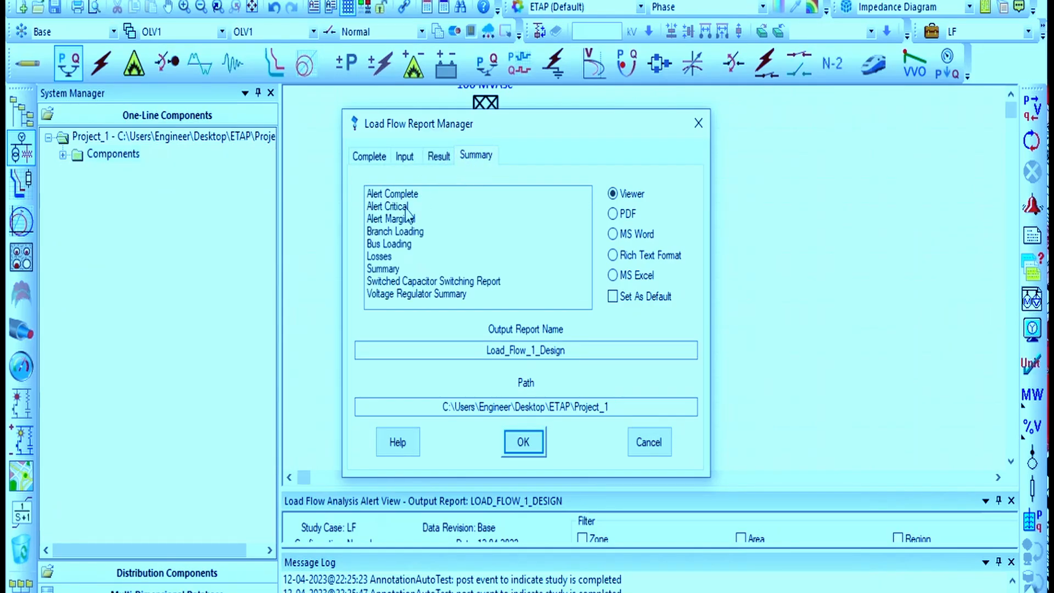
left_click(395, 268)
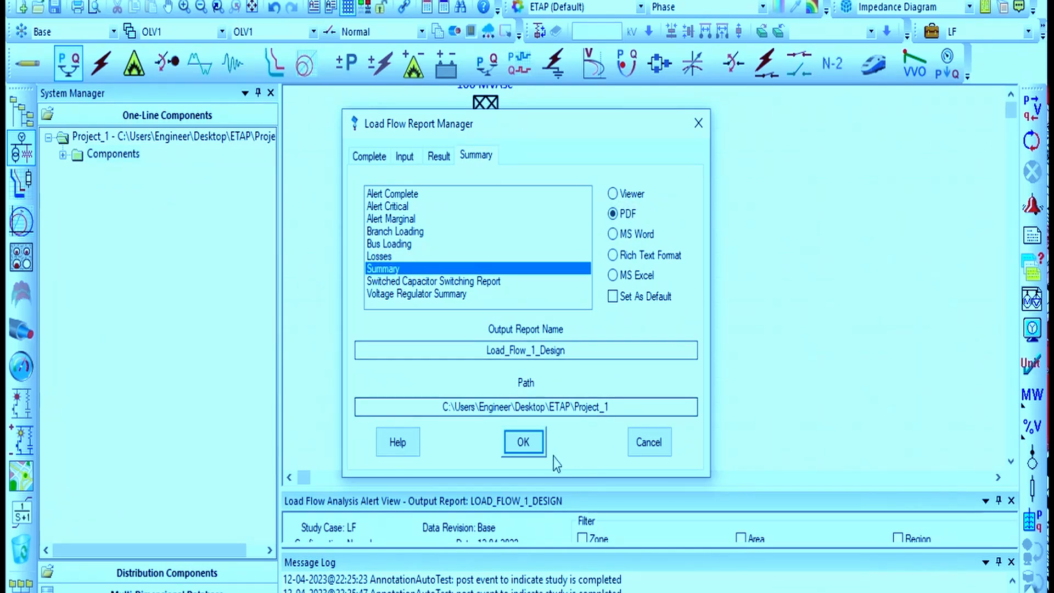
Generate the Complete load flow report in MS Excel format to the Project_1 path
left_click(378, 156)
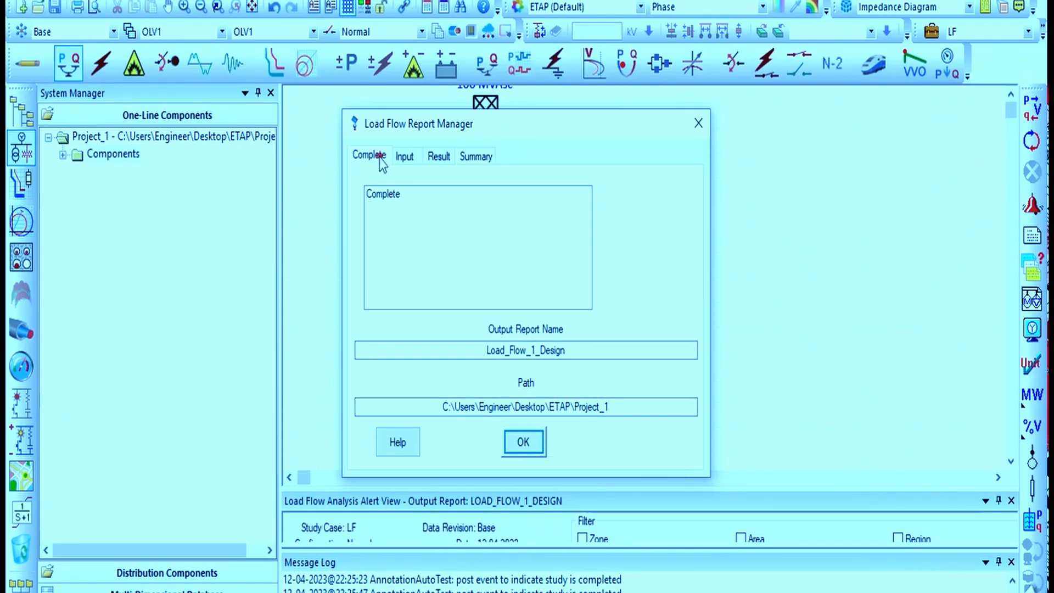
left_click(398, 194)
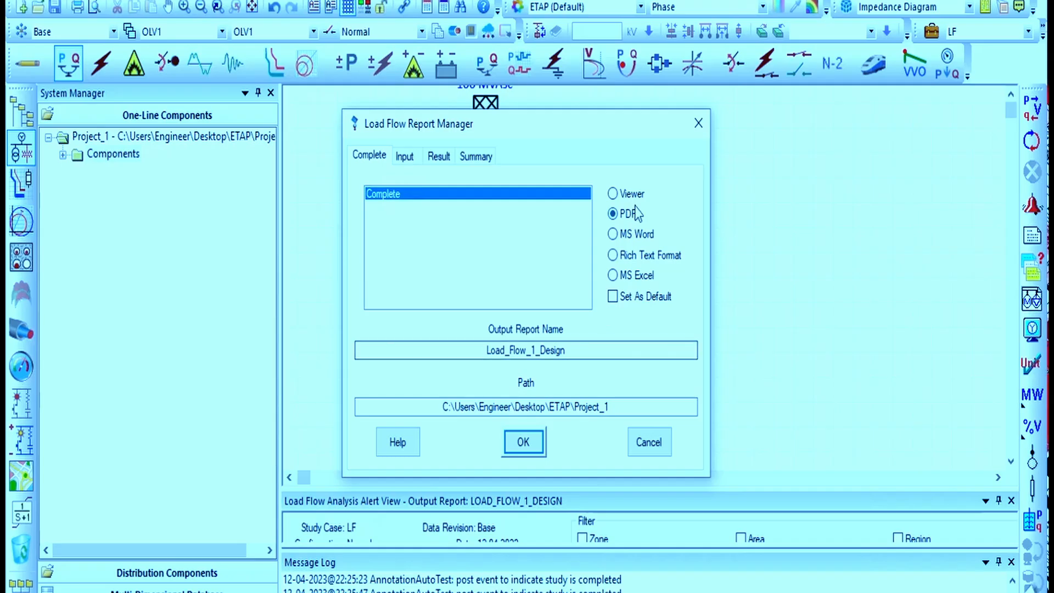
left_click(631, 255)
left_click(617, 275)
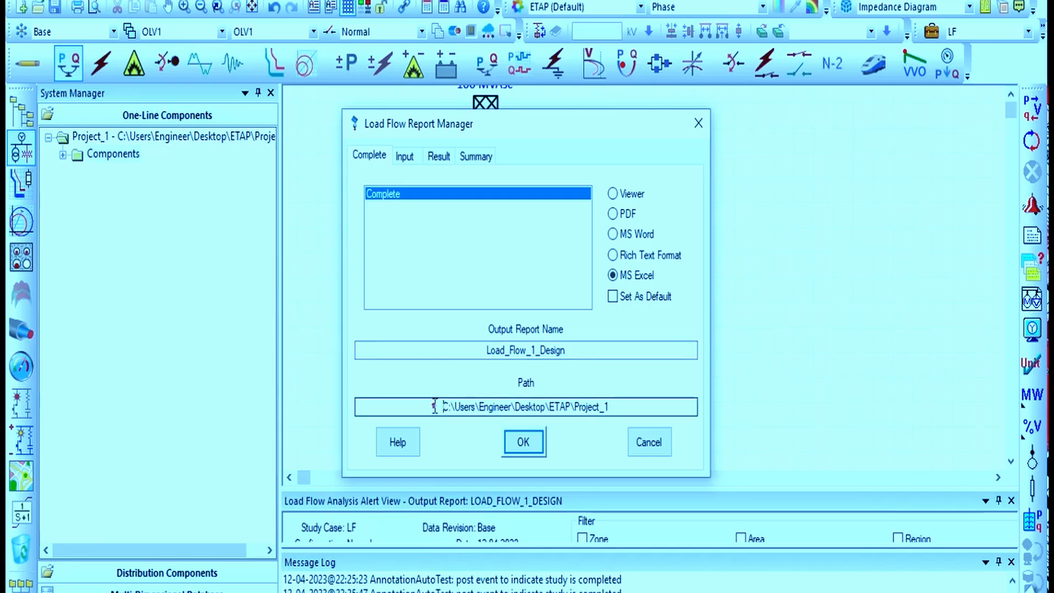
double_click(454, 411)
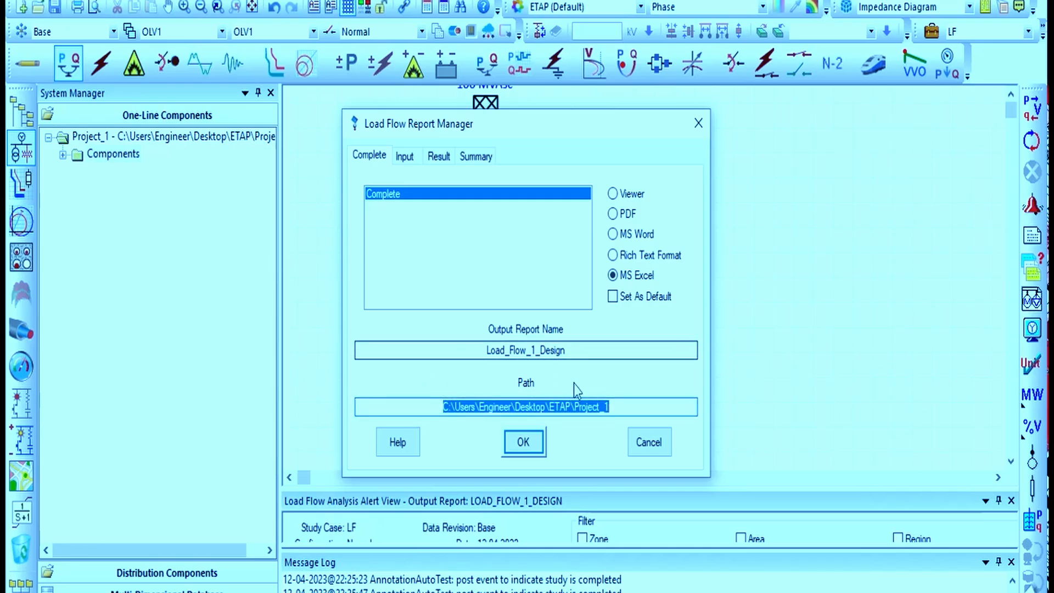
left_click(531, 446)
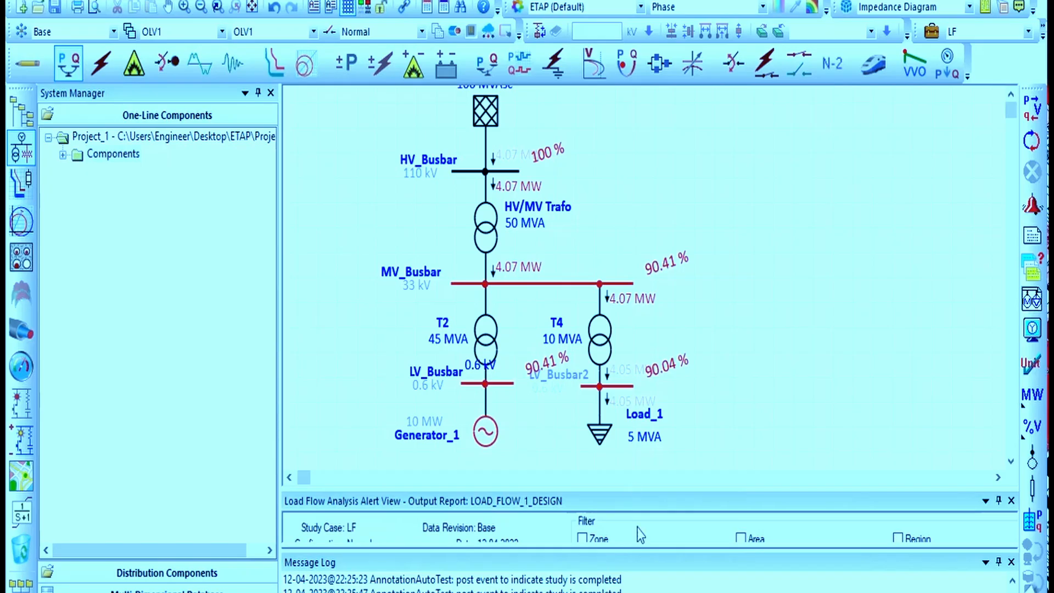
Switch to File Explorer and examine the Project_1 folder and its BACKUP subfolder for the generated report
left_click(522, 572)
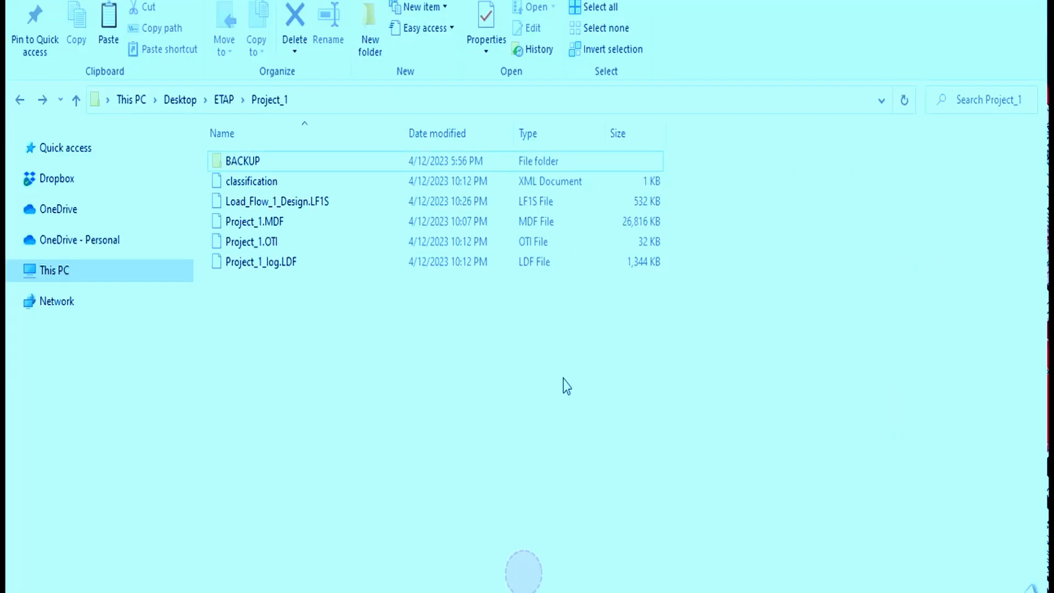
left_click(310, 161)
left_click(360, 327)
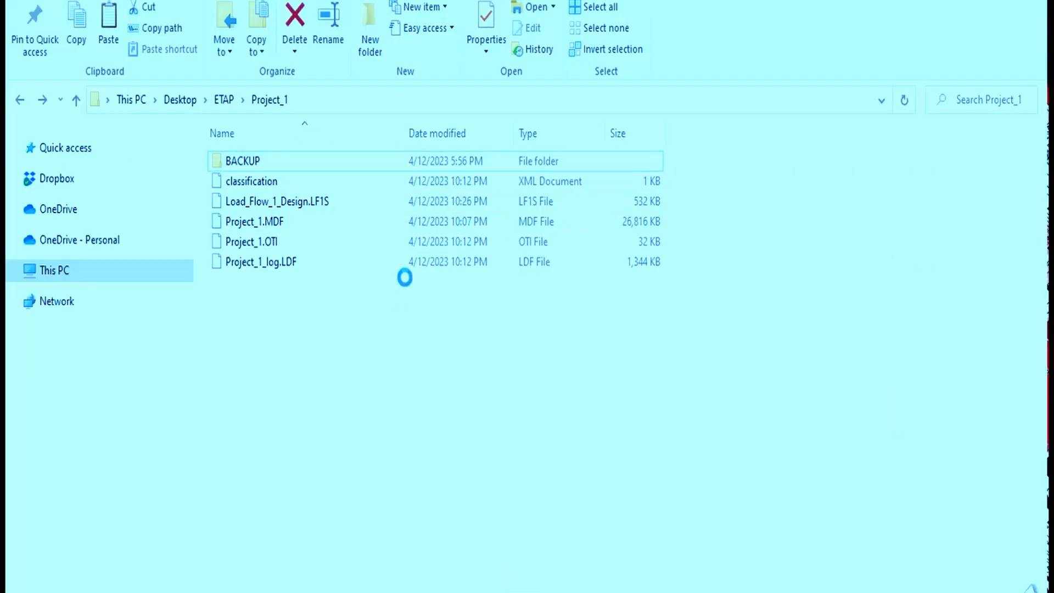
right_click(372, 221)
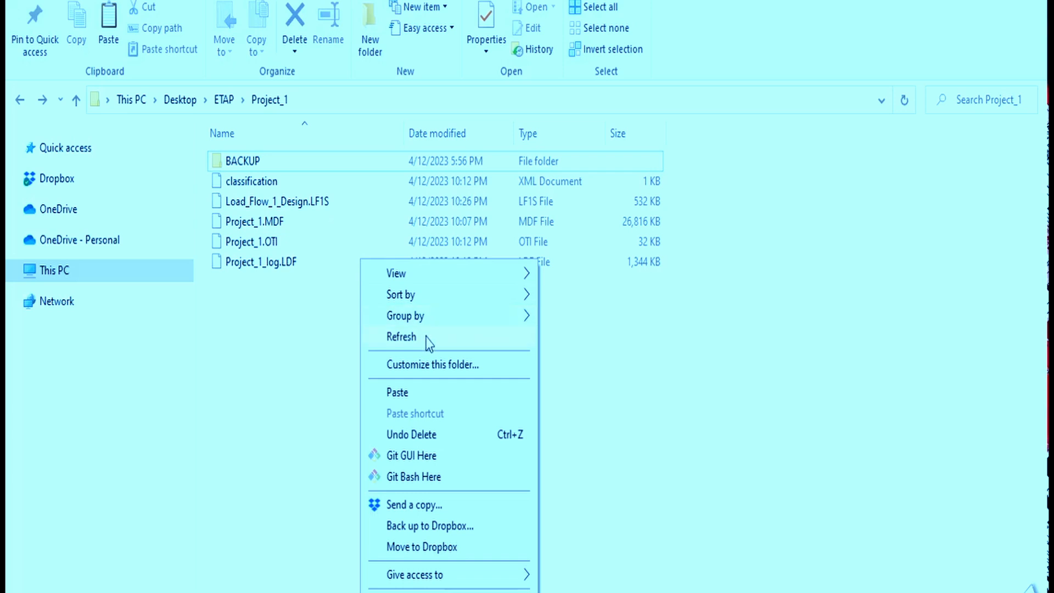
left_click(428, 335)
left_click(284, 219)
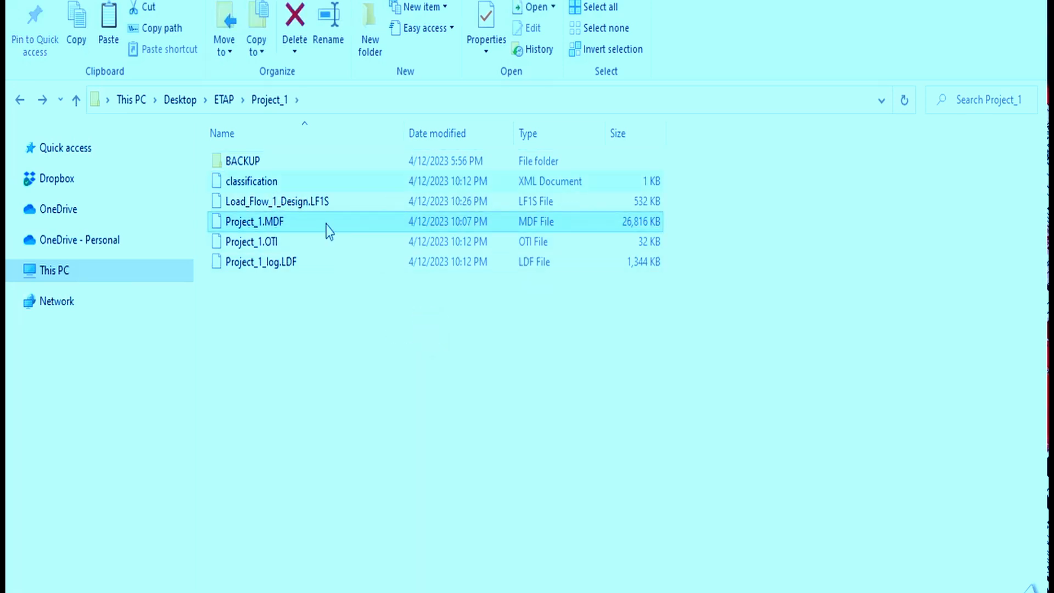
left_click(236, 160)
double_click(263, 162)
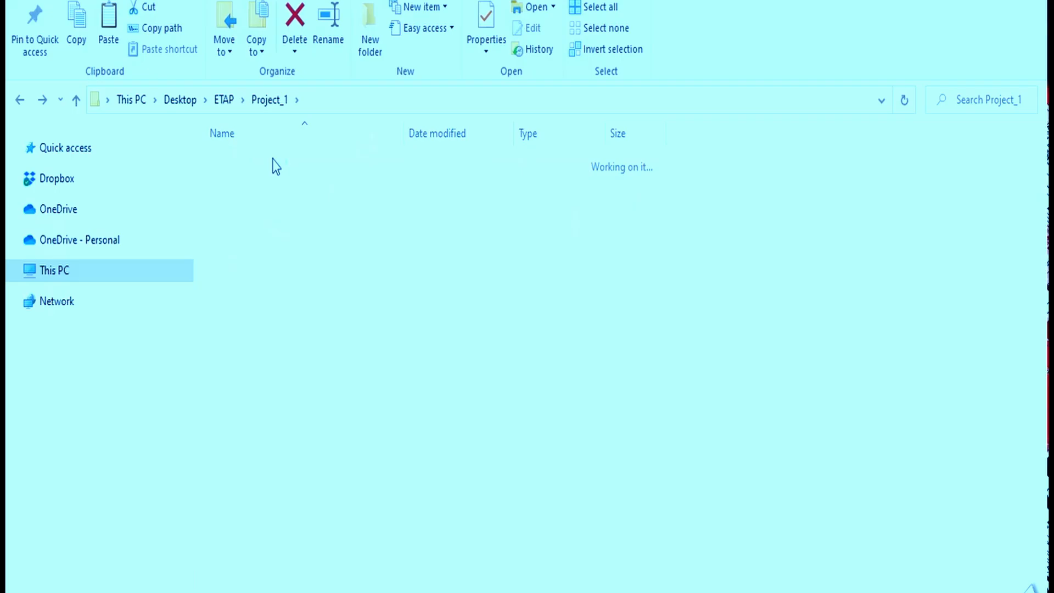
left_click(275, 101)
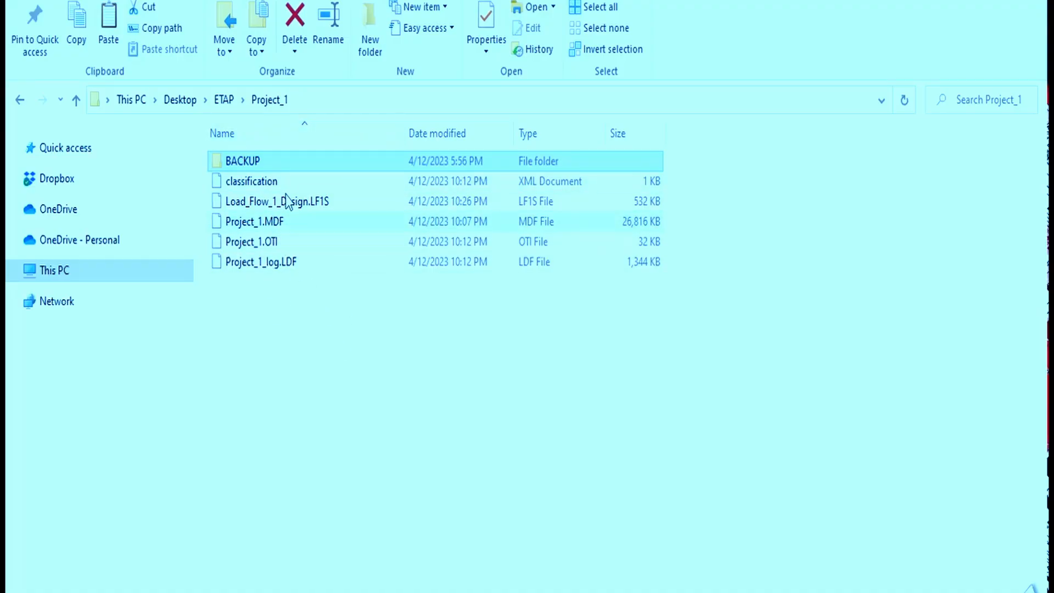
left_click(238, 207)
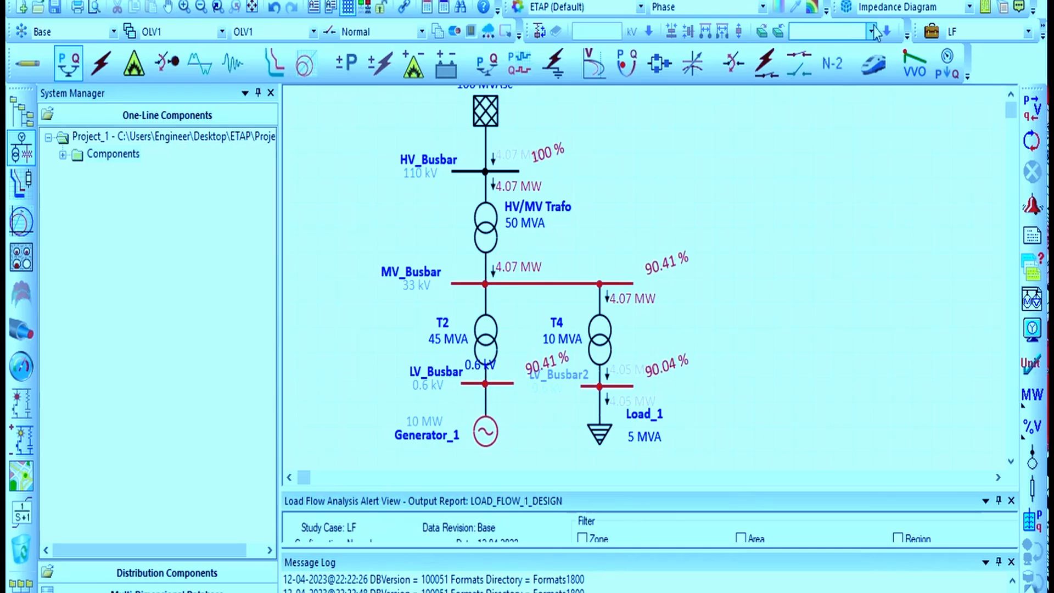
Reopen the load flow study case and the report manager, closing both without changes
left_click(932, 31)
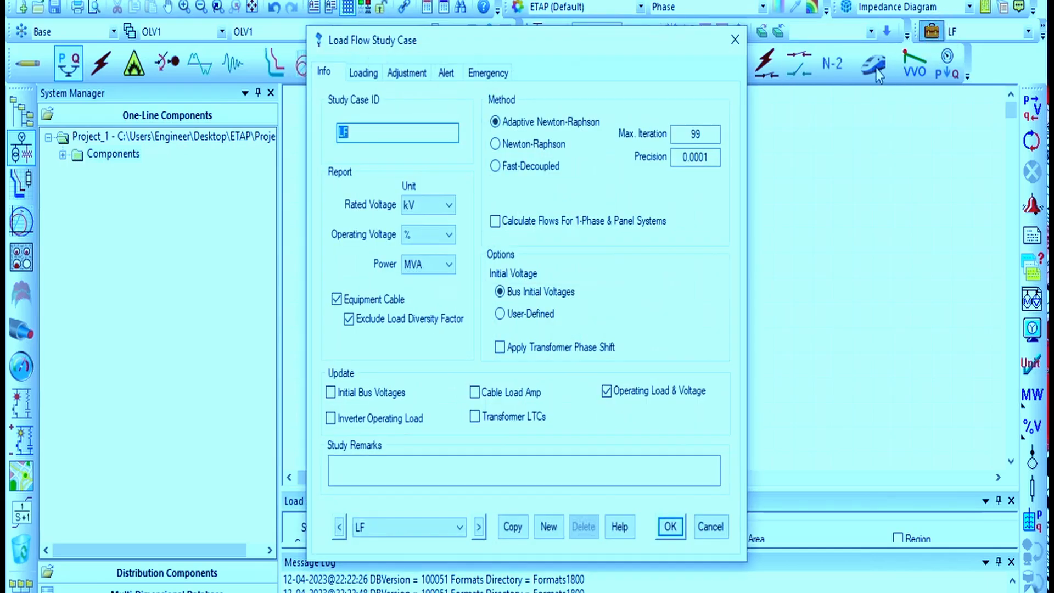
left_click(734, 40)
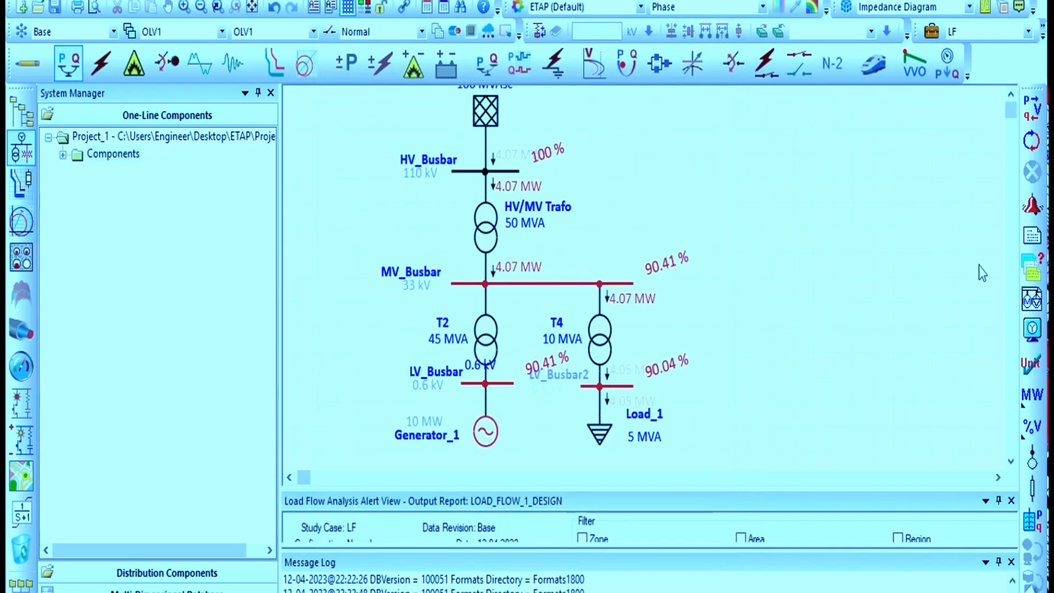
left_click(1033, 236)
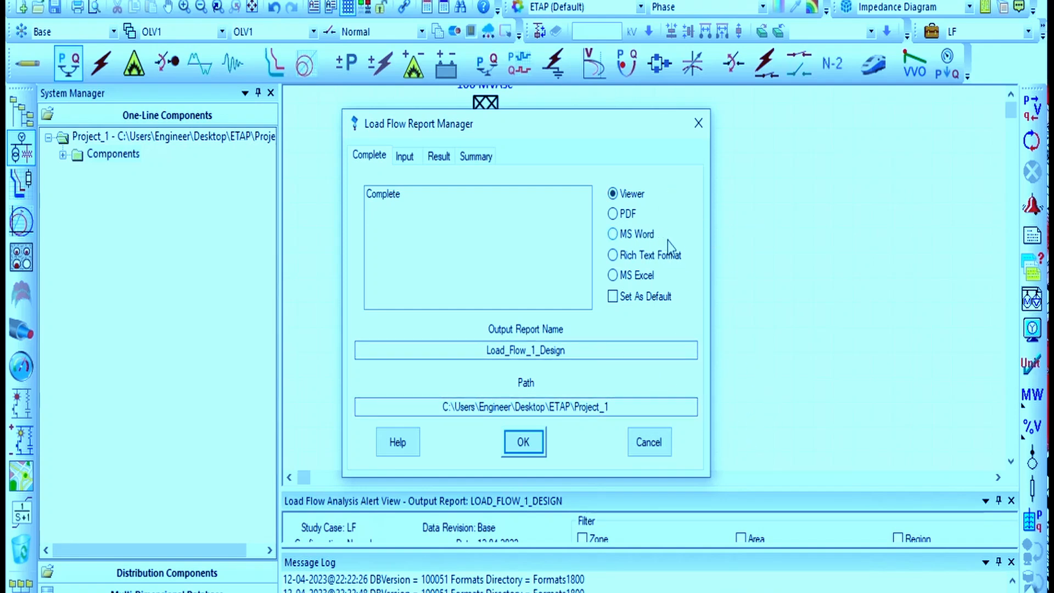
left_click(709, 126)
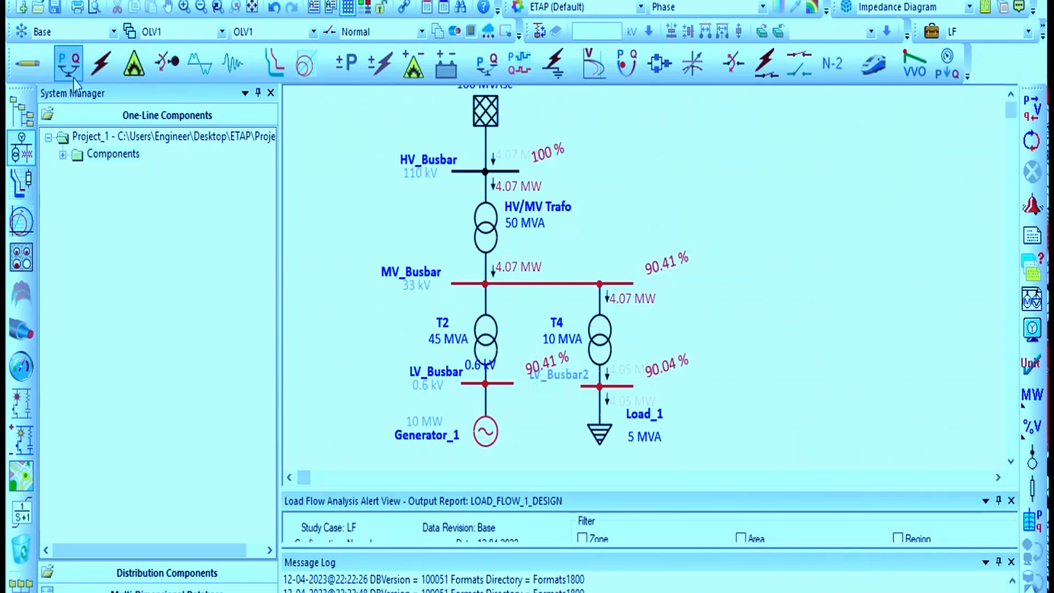
scroll(789, 342, "up", 2)
scroll(789, 341, "down", 2)
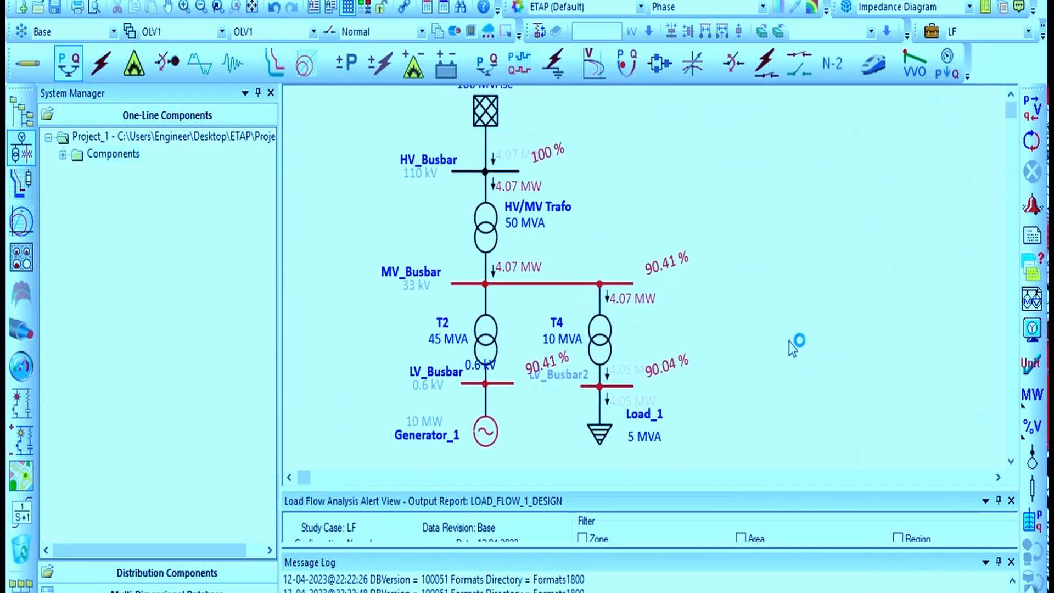